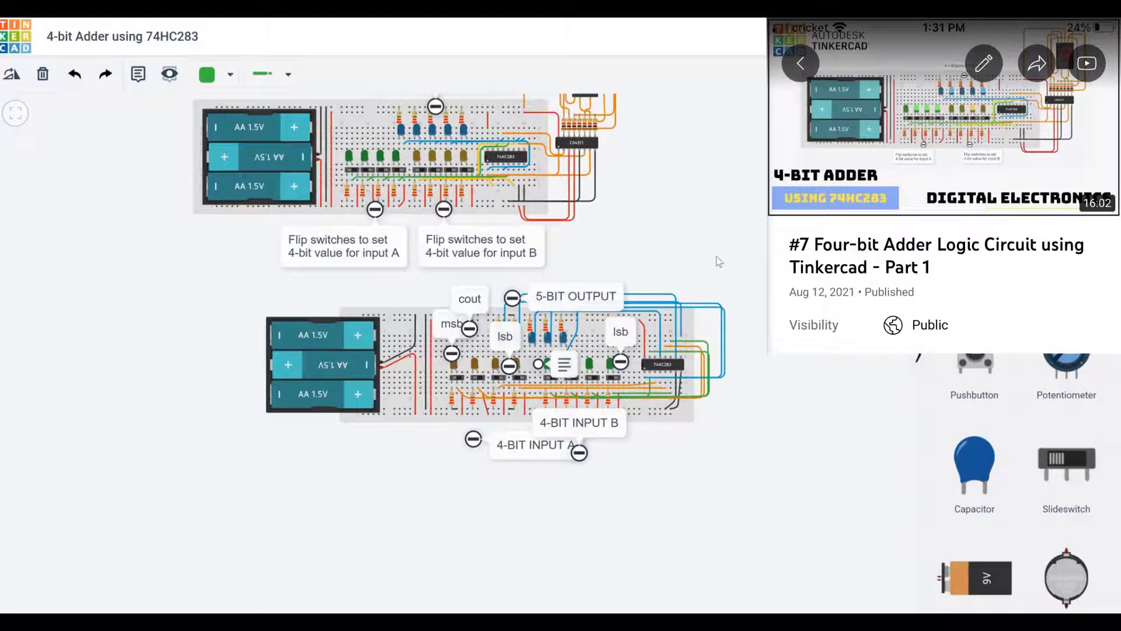
Step: Zoom and pan to the lower 74HC283 adder breadboard and start the simulation
{"action": "scroll", "coordinate": [716, 257], "scroll_direction": "up", "scroll_amount": 2}
{"action": "scroll", "coordinate": [716, 257], "scroll_direction": "up", "scroll_amount": 3}
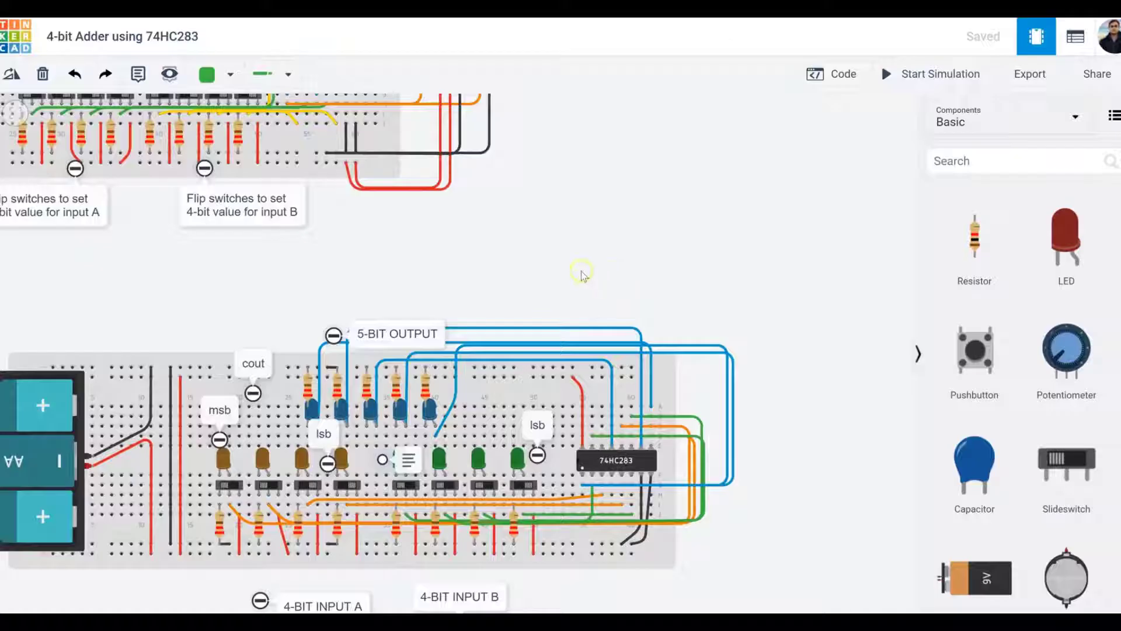
{"action": "left_click_drag", "start_coordinate": [583, 271], "coordinate": [603, 155]}
{"action": "scroll", "coordinate": [656, 175], "scroll_direction": "up", "scroll_amount": 1}
{"action": "left_click", "coordinate": [984, 76]}
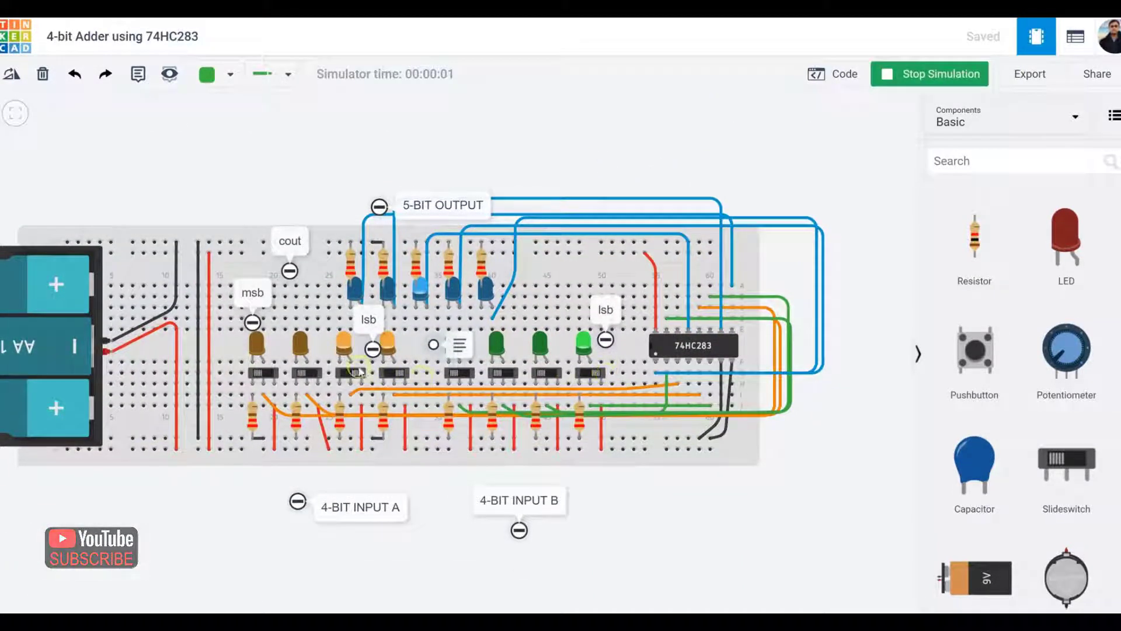
Step: Inspect the 74HC283, flip input A's MSB switch, and pan the circuit left to clear space
{"action": "left_click", "coordinate": [699, 346]}
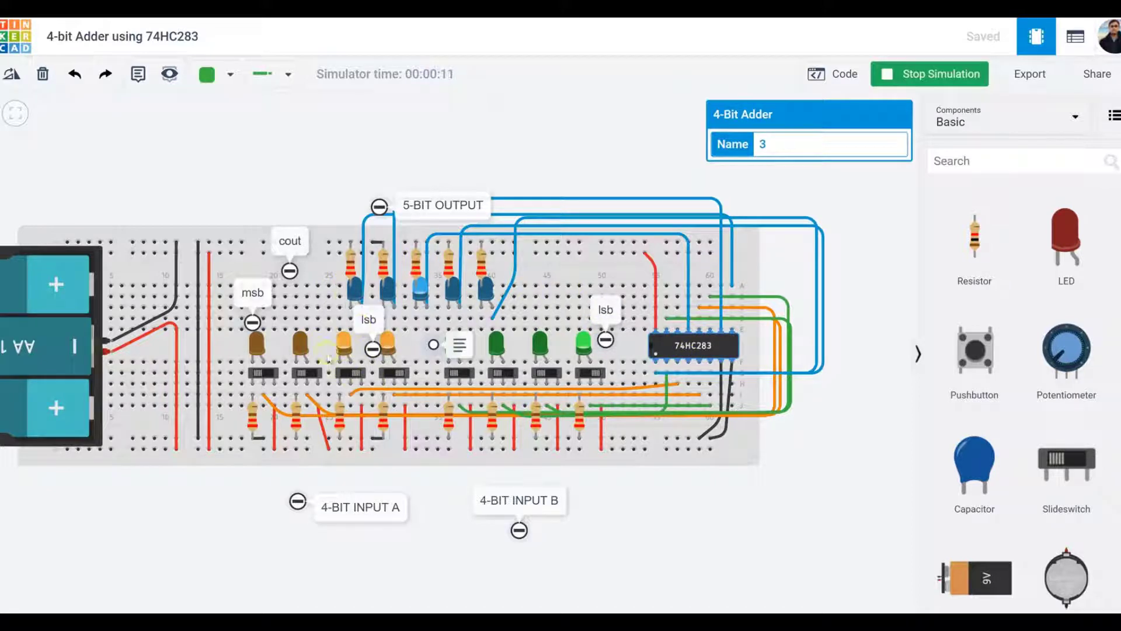
{"action": "left_click", "coordinate": [269, 373]}
{"action": "left_click_drag", "start_coordinate": [856, 380], "coordinate": [830, 378]}
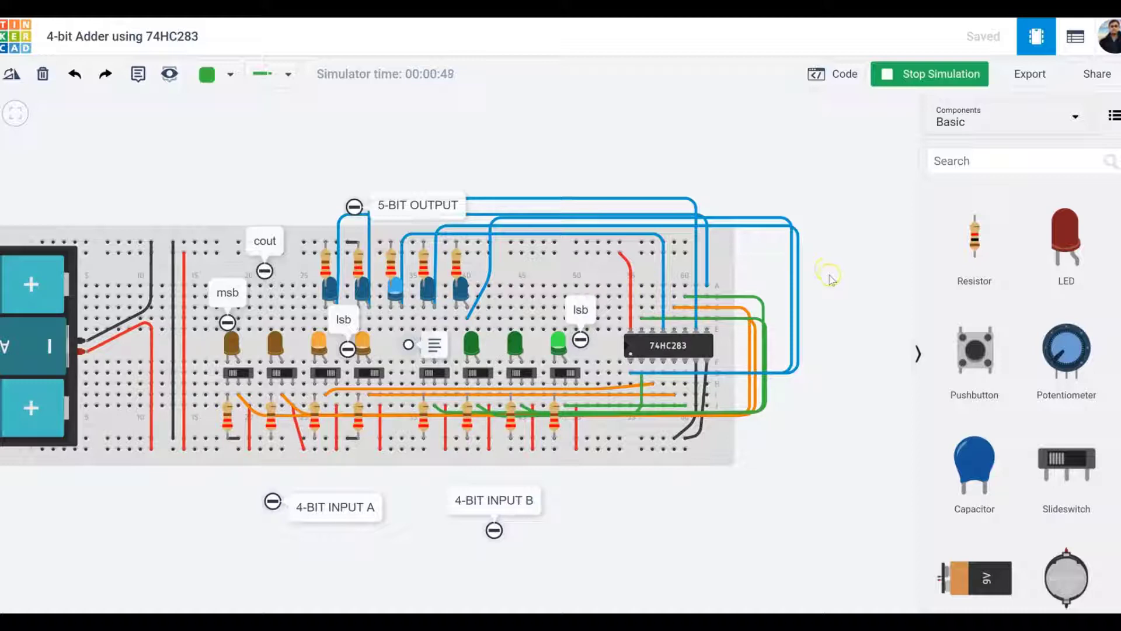
{"action": "left_click_drag", "start_coordinate": [833, 278], "coordinate": [680, 281]}
Step: Search 'deco' and place the CD4511 decoder right of the breadboard
{"action": "left_click", "coordinate": [1034, 159]}
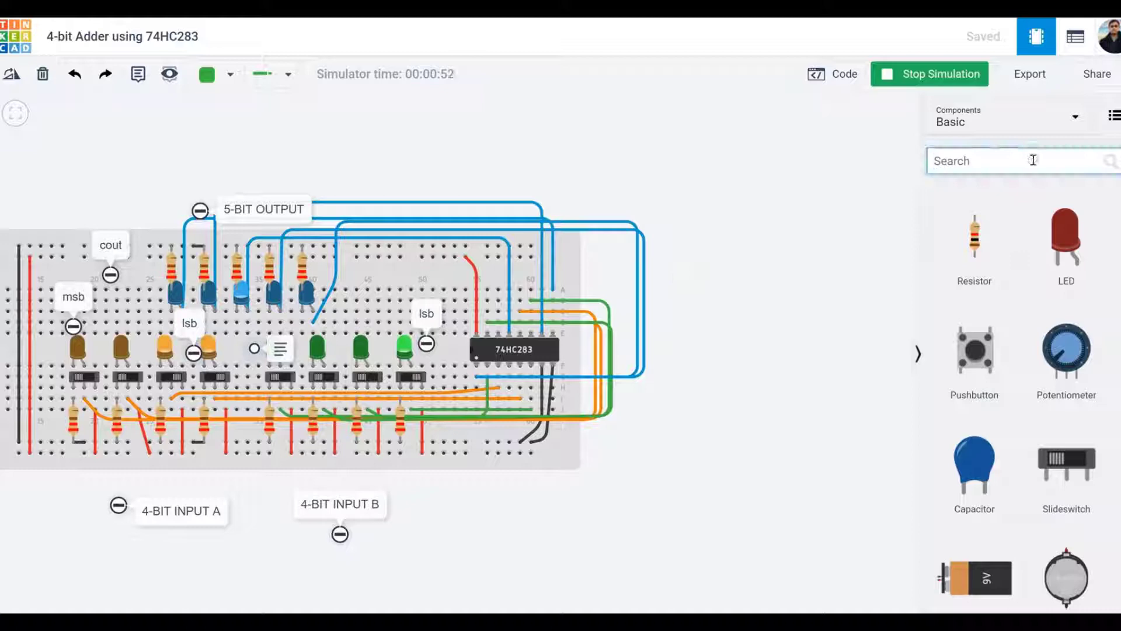
{"action": "type", "text": "deco"}
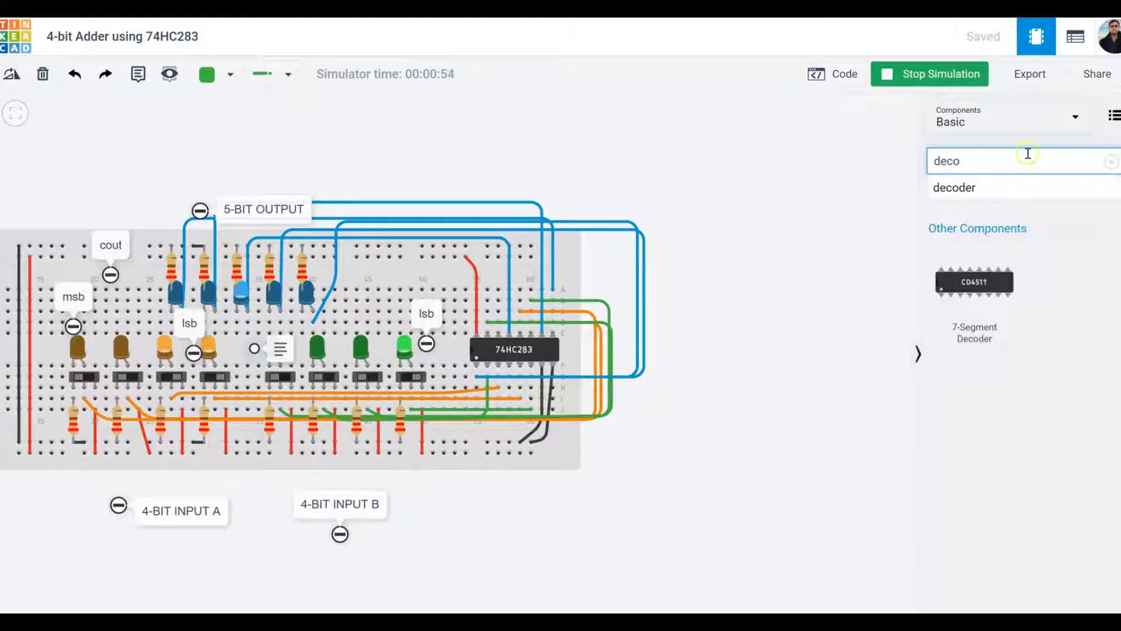
{"action": "left_click_drag", "start_coordinate": [974, 282], "coordinate": [713, 349]}
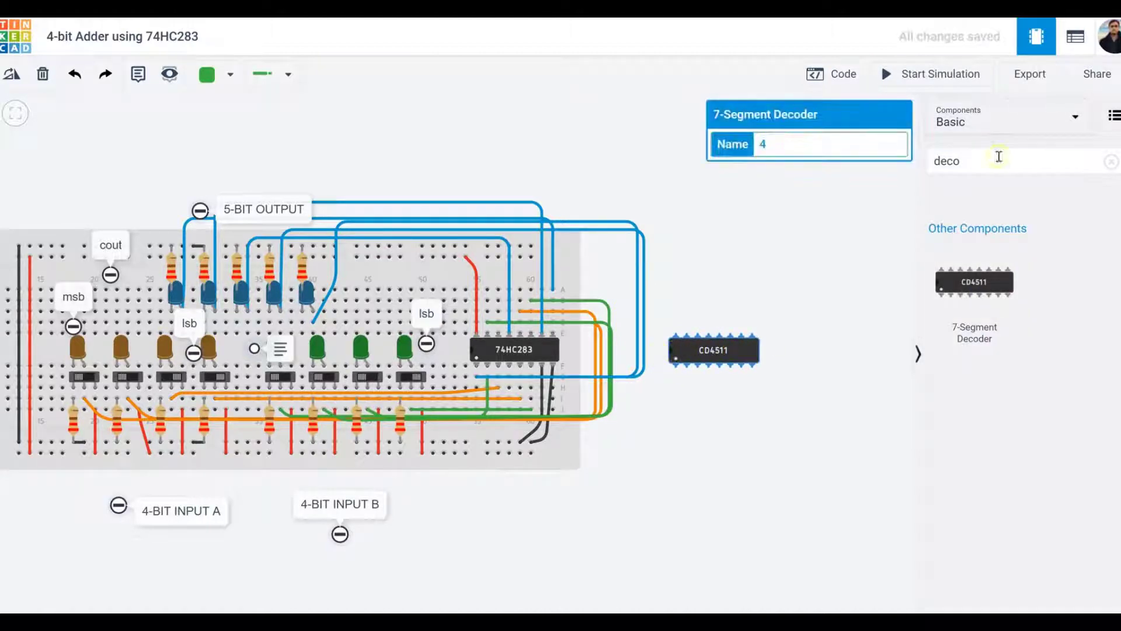
Step: Search 'seg' and place a 7 Segment Display above the decoder
{"action": "left_click", "coordinate": [1110, 161]}
{"action": "left_click", "coordinate": [1067, 161]}
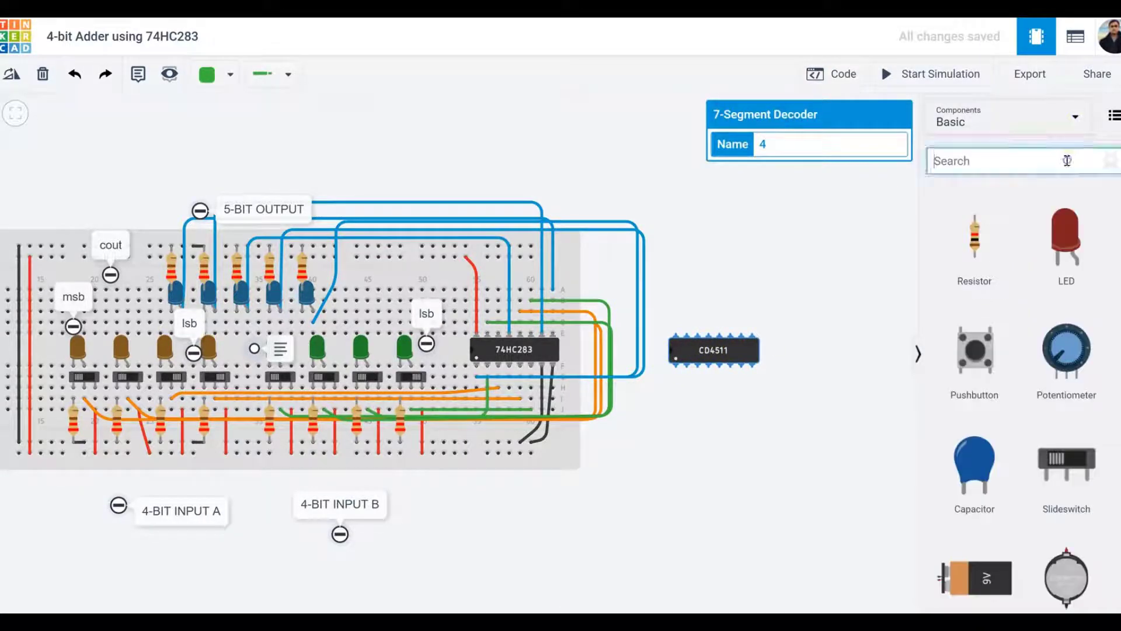
{"action": "type", "text": "seg"}
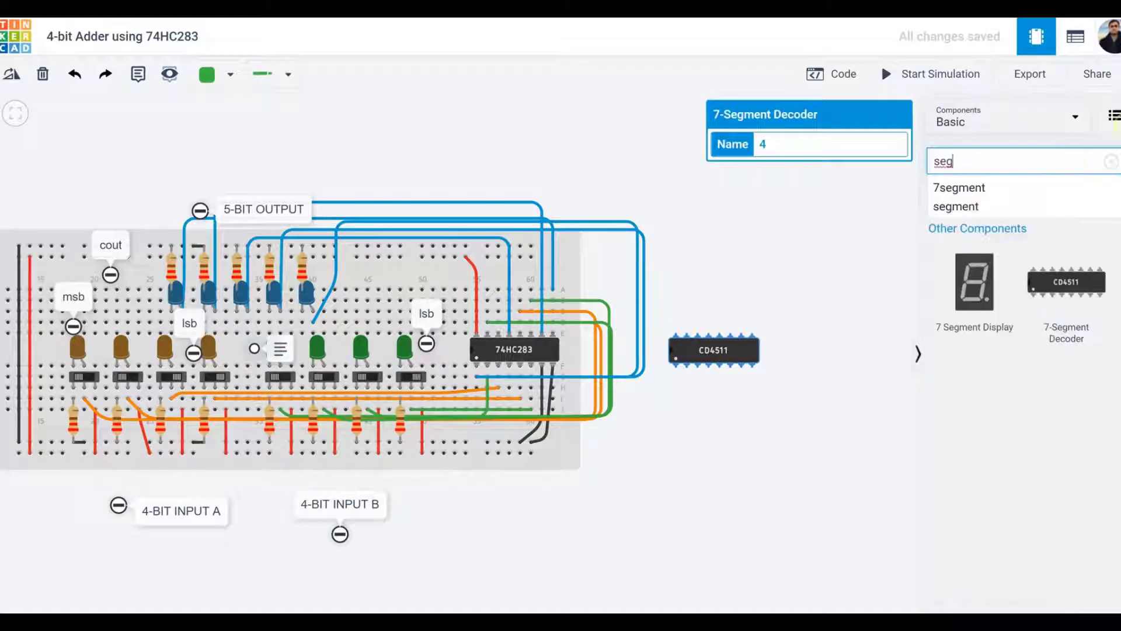
{"action": "left_click_drag", "start_coordinate": [990, 286], "coordinate": [707, 216]}
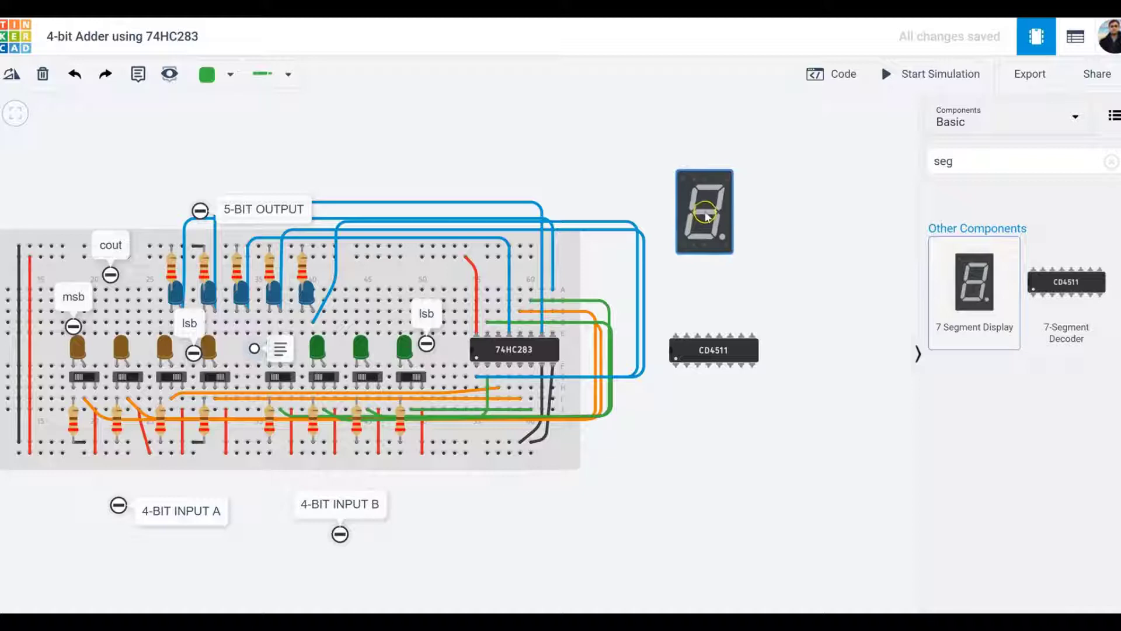
Step: Nudge the 7-segment display slightly down-right so it sits just above the CD4511
{"action": "left_click", "coordinate": [799, 243]}
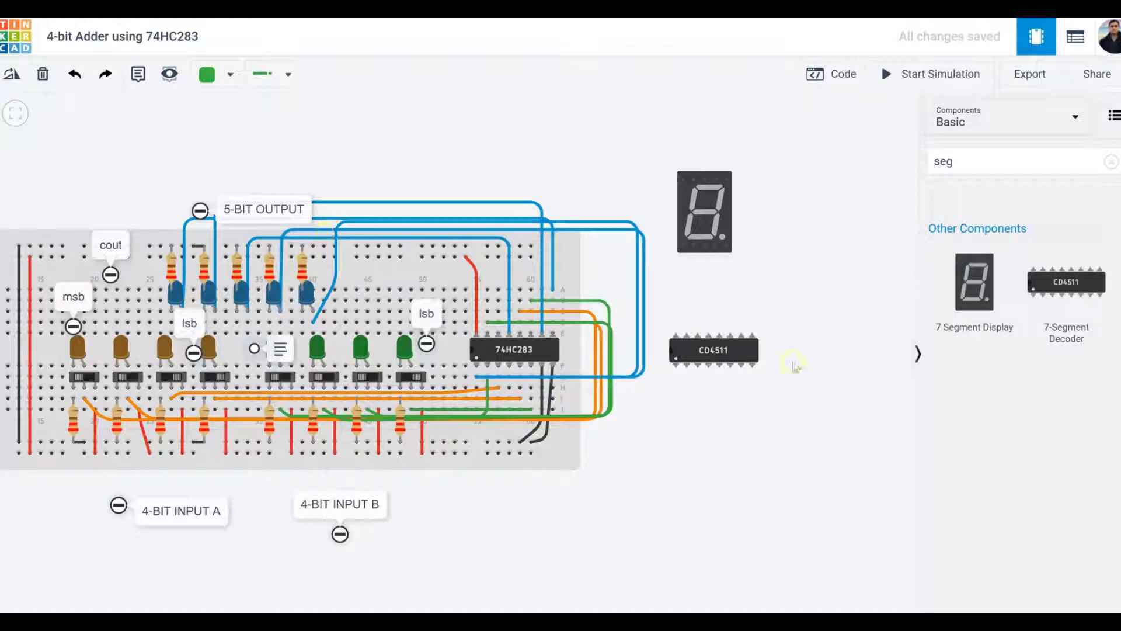
{"action": "left_click", "coordinate": [719, 351]}
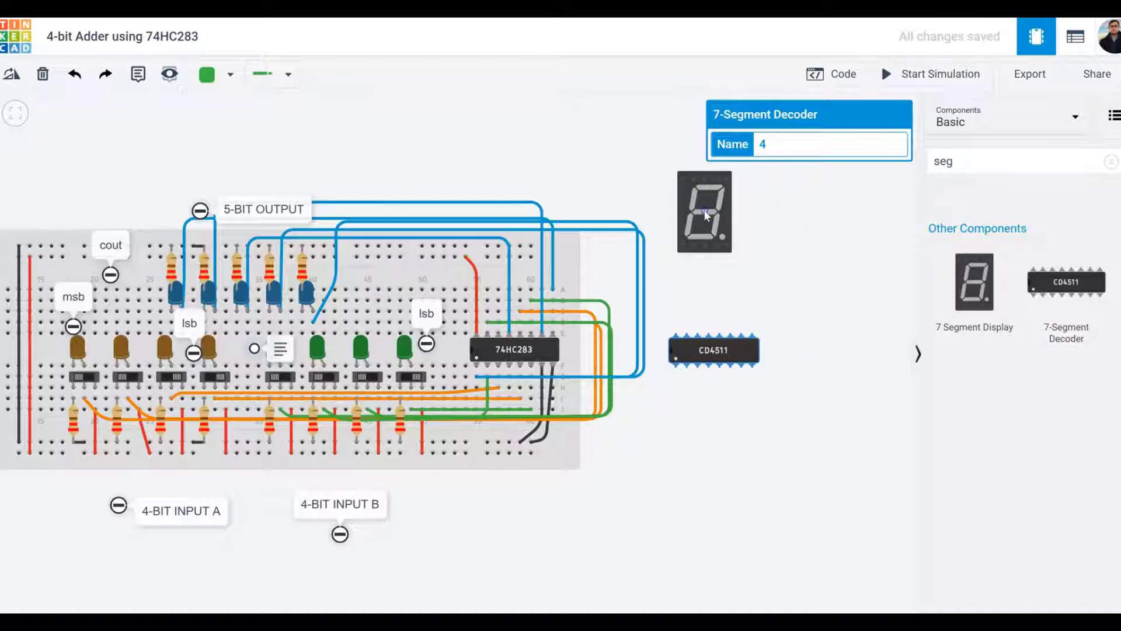
{"action": "mouse_move", "coordinate": [705, 215]}
{"action": "left_mouse_down"}
{"action": "mouse_move", "coordinate": [704, 234]}
{"action": "mouse_move", "coordinate": [718, 233]}
{"action": "mouse_move", "coordinate": [710, 226]}
{"action": "left_mouse_up"}
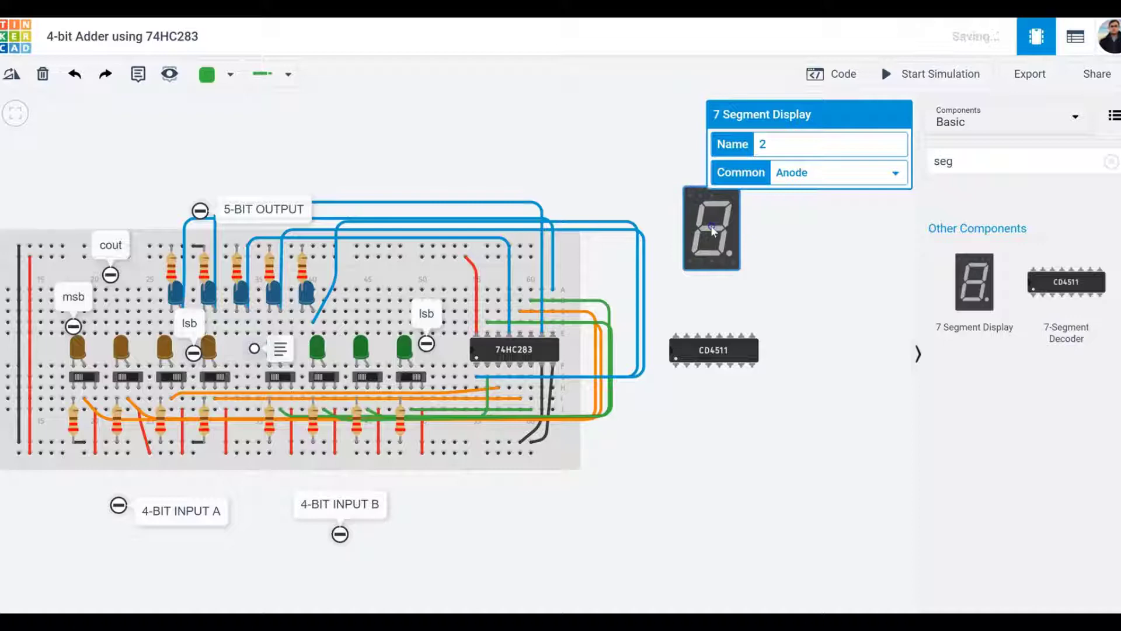
{"action": "left_click", "coordinate": [741, 423]}
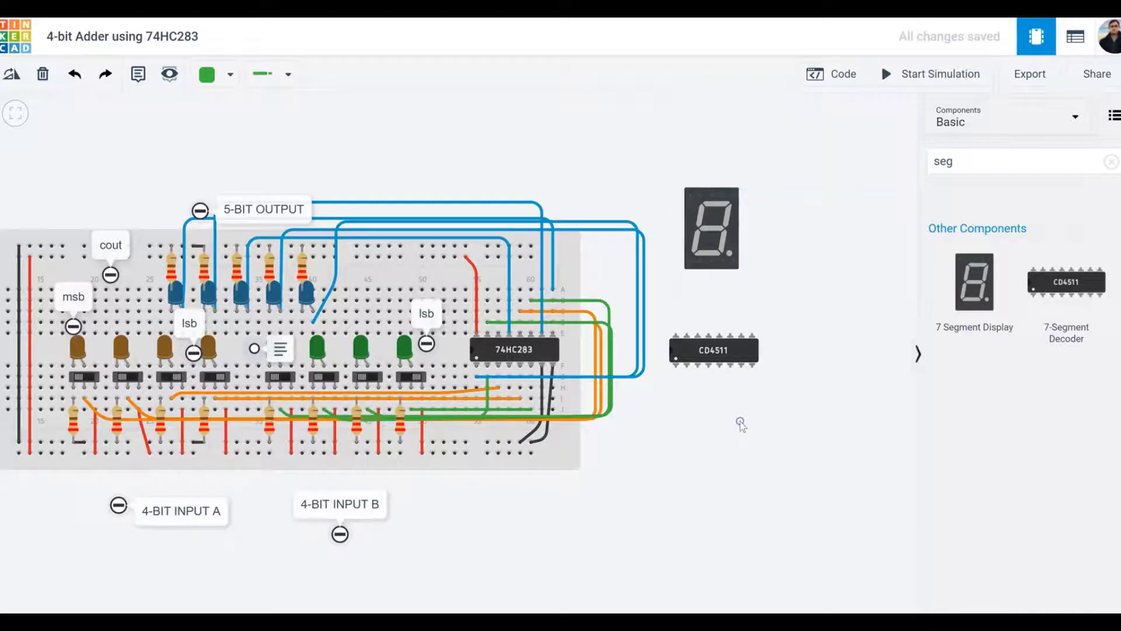
Step: Wire the CD4511 power pin to the top rail with a red wire
{"action": "left_click", "coordinate": [675, 337]}
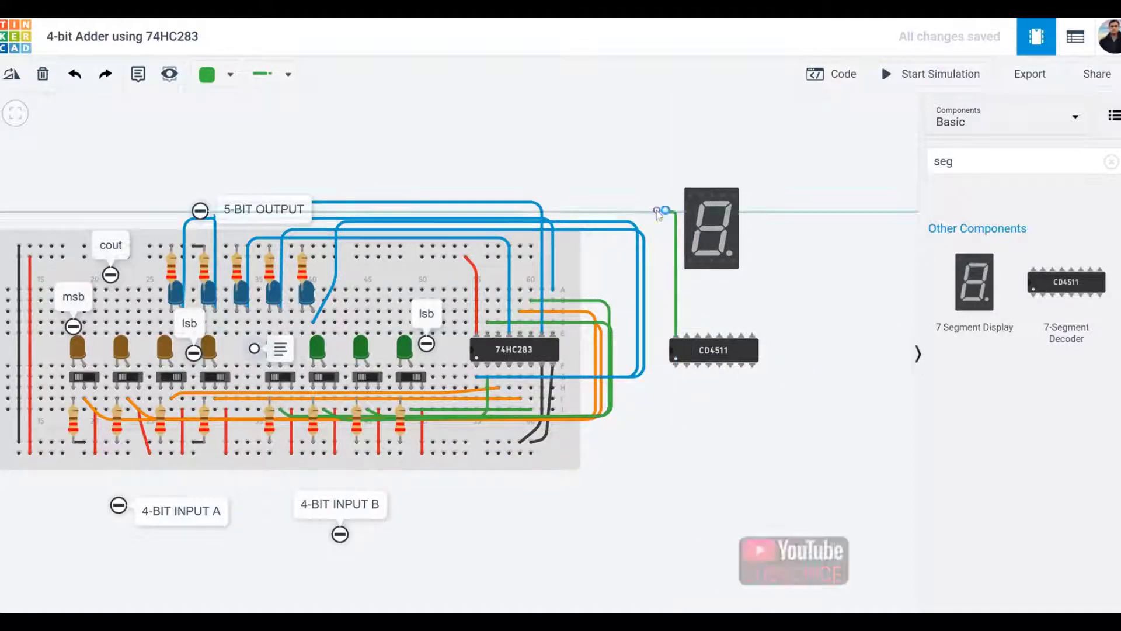
{"action": "left_click", "coordinate": [520, 214]}
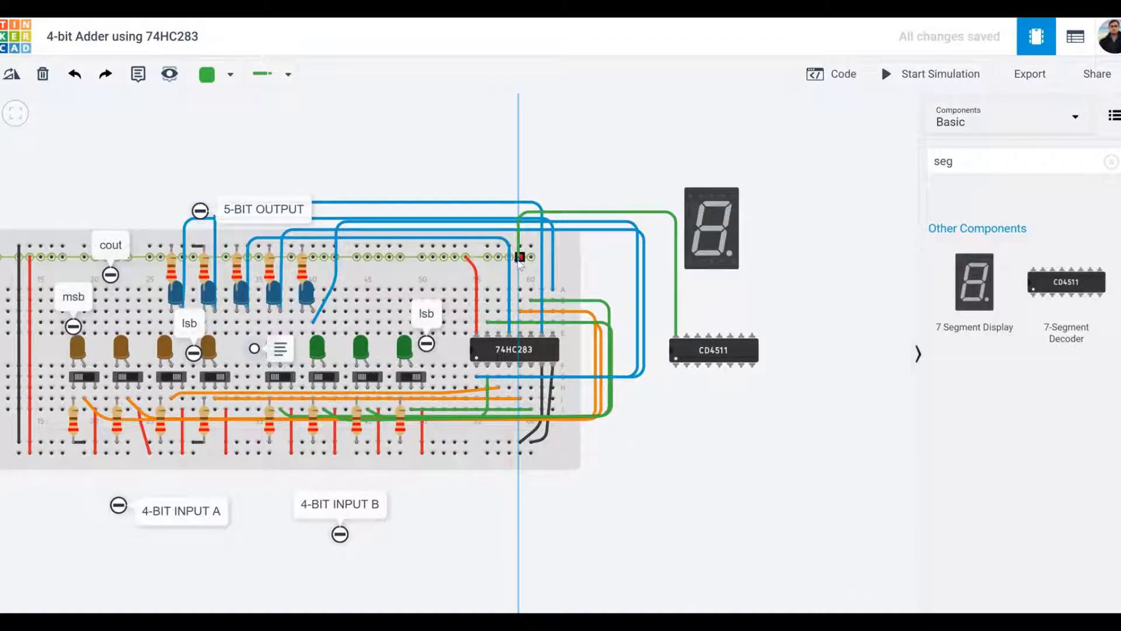
{"action": "left_click", "coordinate": [519, 257]}
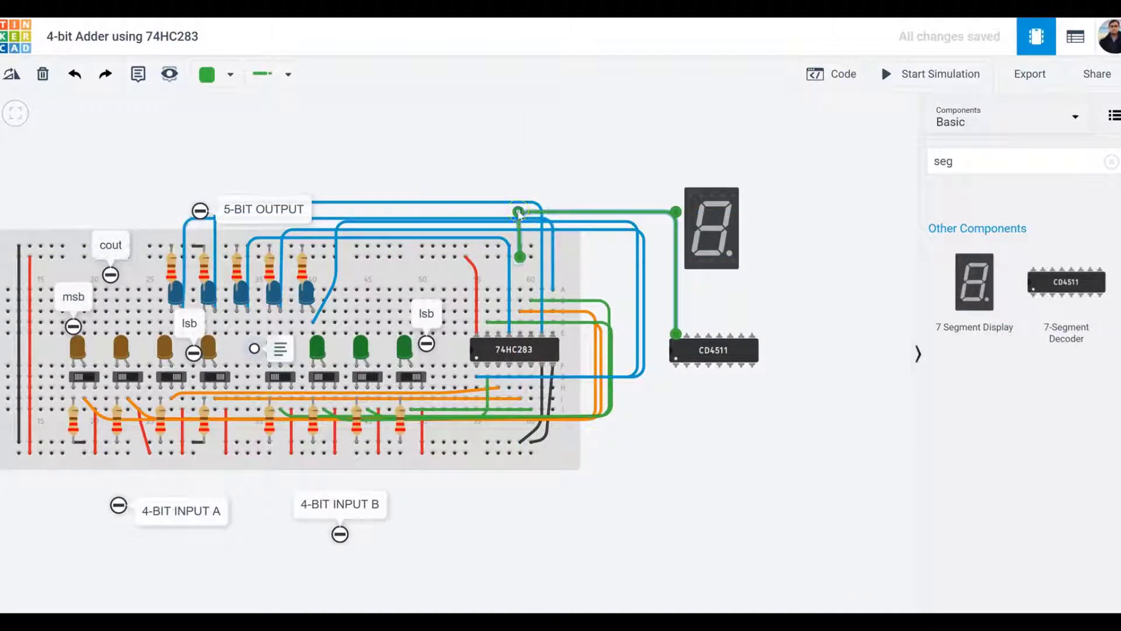
{"action": "left_click", "coordinate": [207, 75]}
{"action": "left_click", "coordinate": [226, 153]}
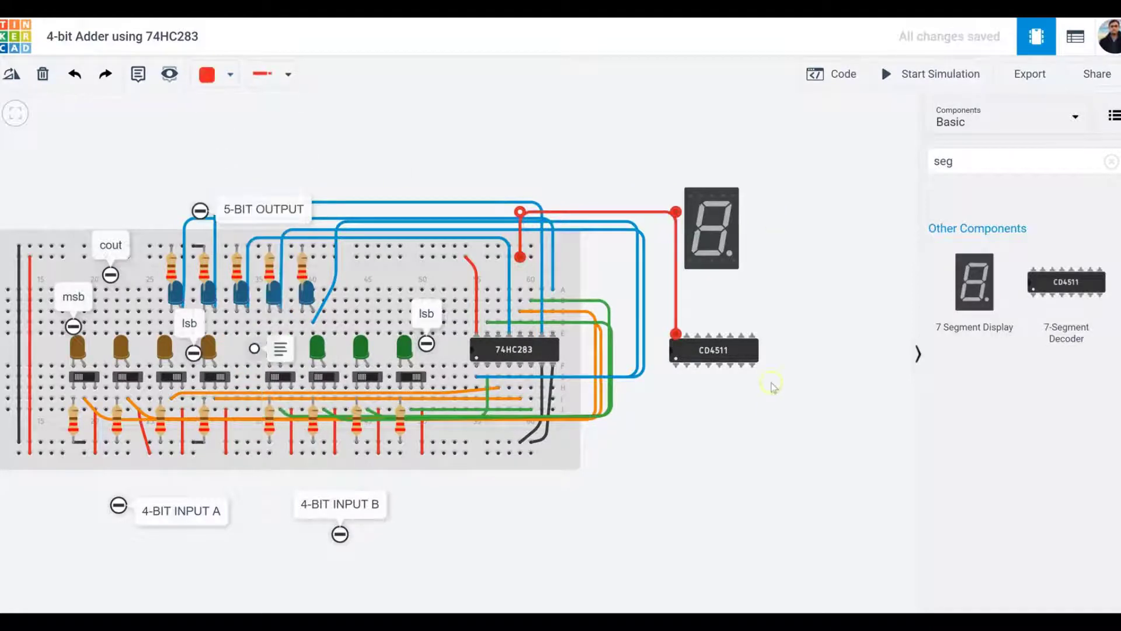
Step: Wire the CD4511 ground pin to the ground rail with a black wire
{"action": "left_click", "coordinate": [752, 367]}
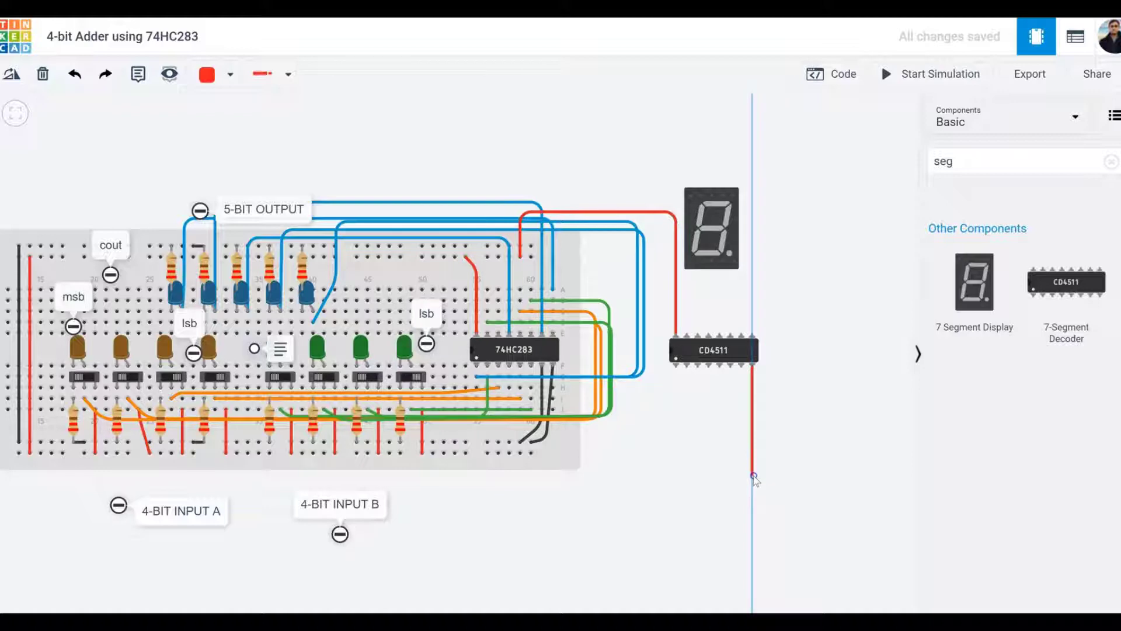
{"action": "left_click", "coordinate": [753, 475]}
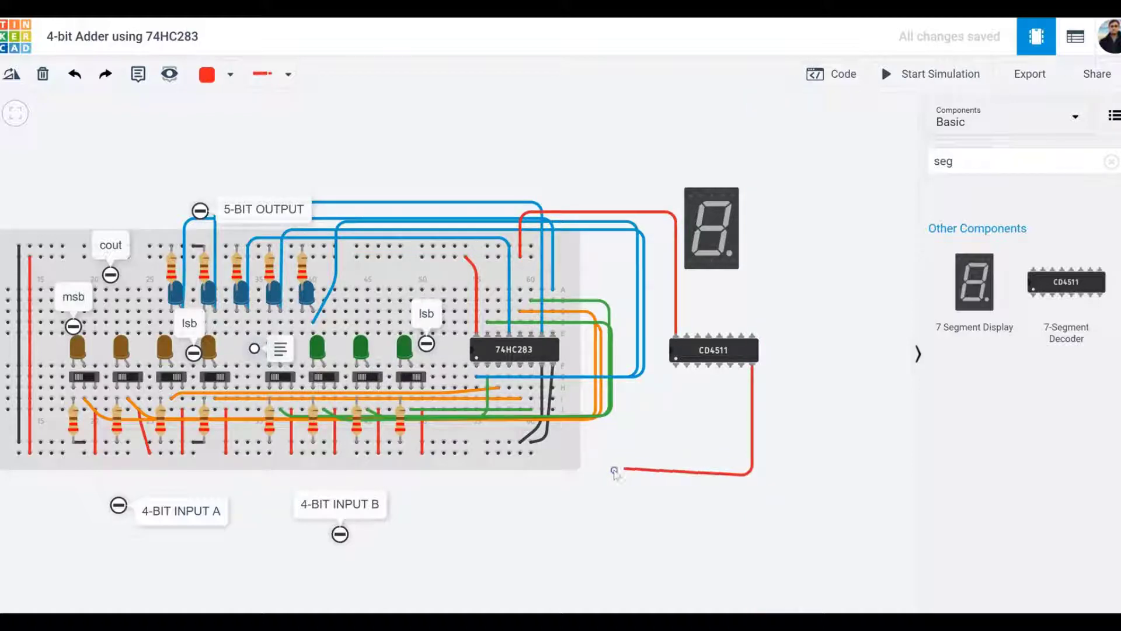
{"action": "left_click", "coordinate": [530, 475]}
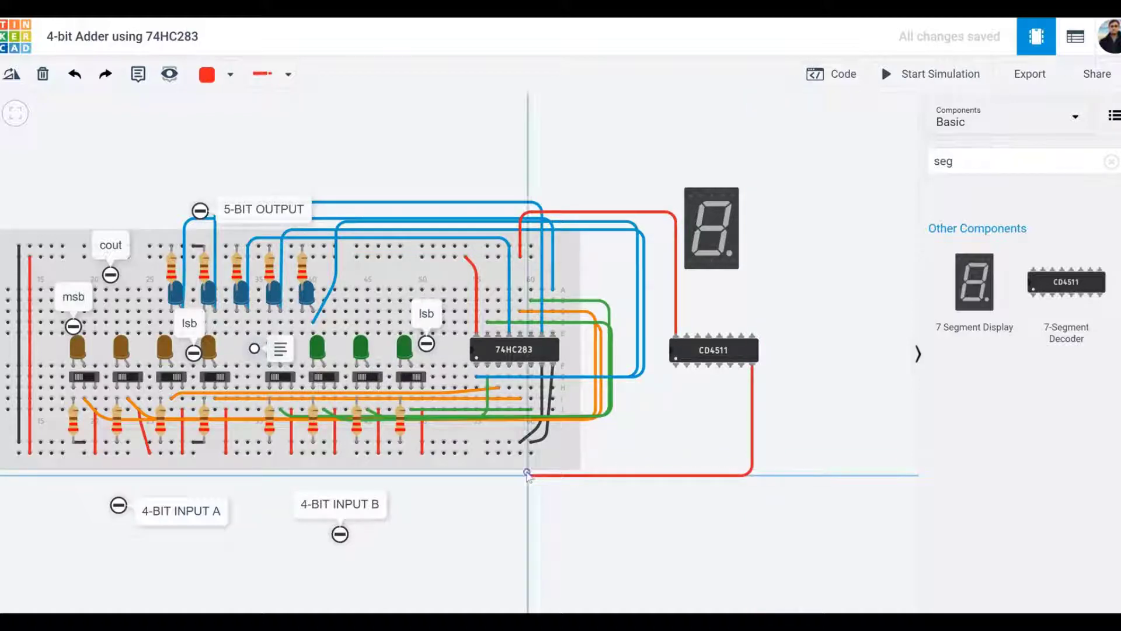
{"action": "left_click", "coordinate": [509, 442]}
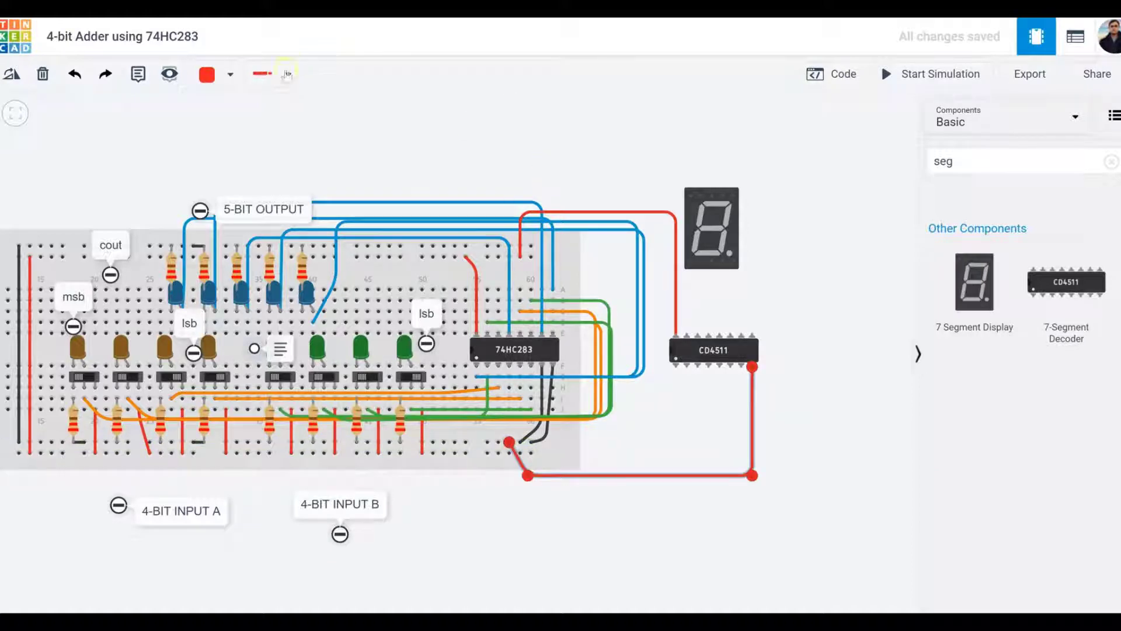
{"action": "left_click", "coordinate": [230, 74]}
{"action": "left_click", "coordinate": [248, 124]}
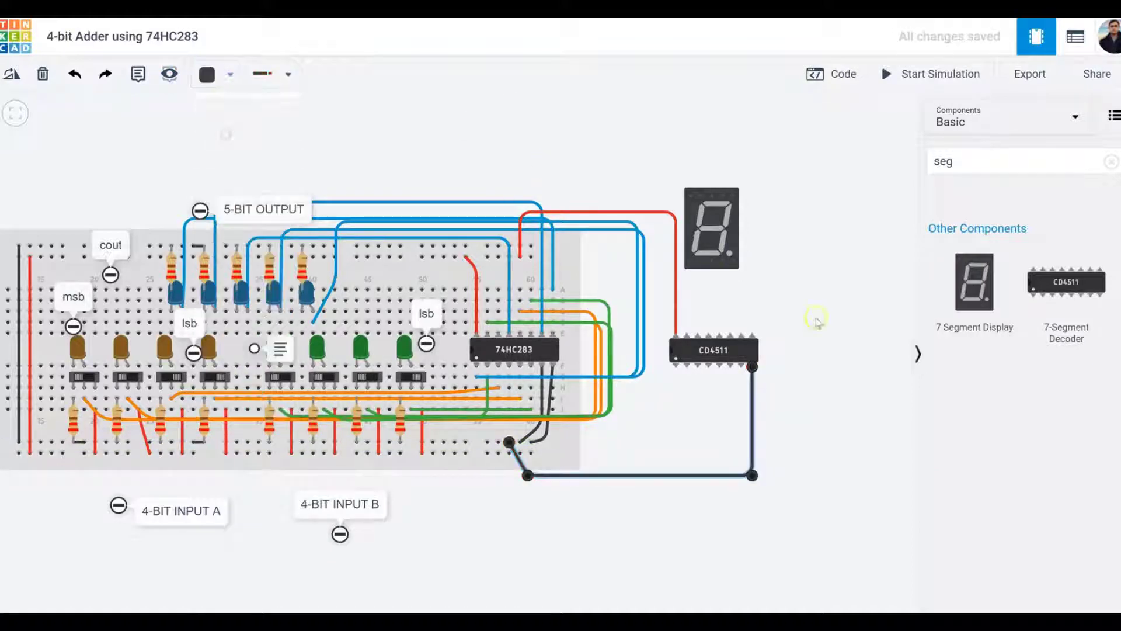
{"action": "left_click", "coordinate": [814, 342]}
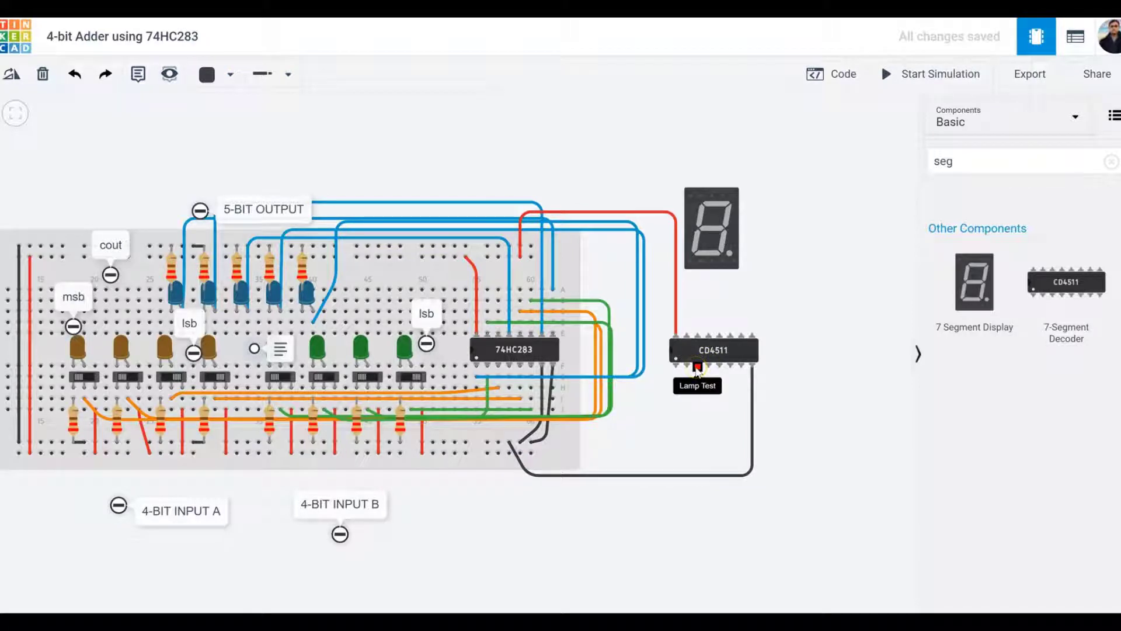
Step: Run red wires from the CD4511 Lamp Test and neighbouring pin to the bottom rail
{"action": "left_click", "coordinate": [709, 368]}
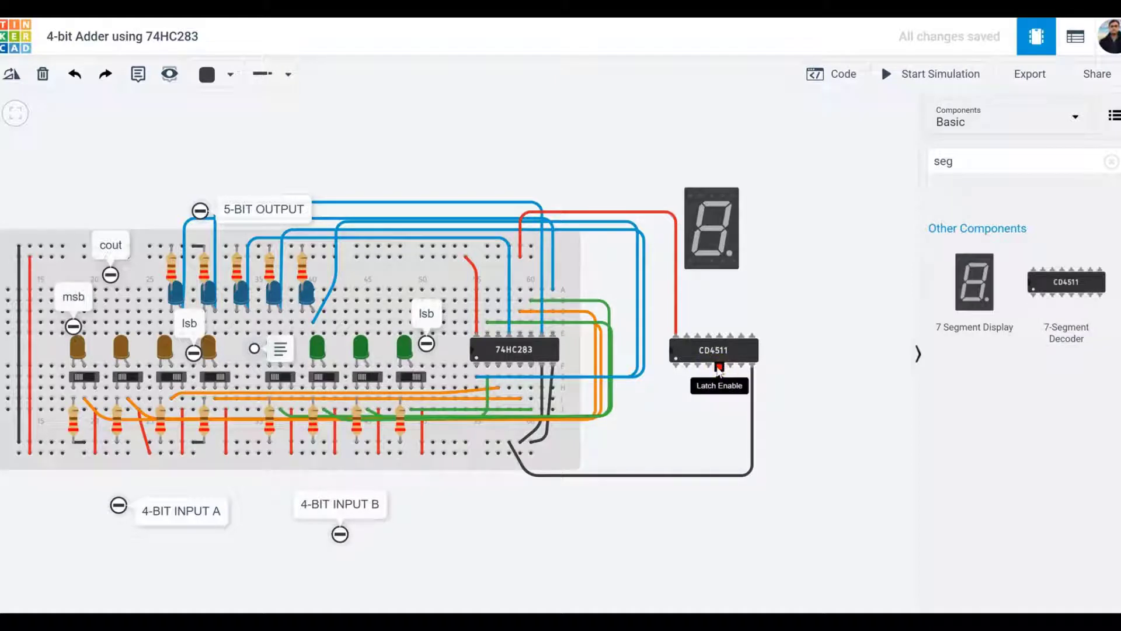
{"action": "left_click", "coordinate": [698, 368]}
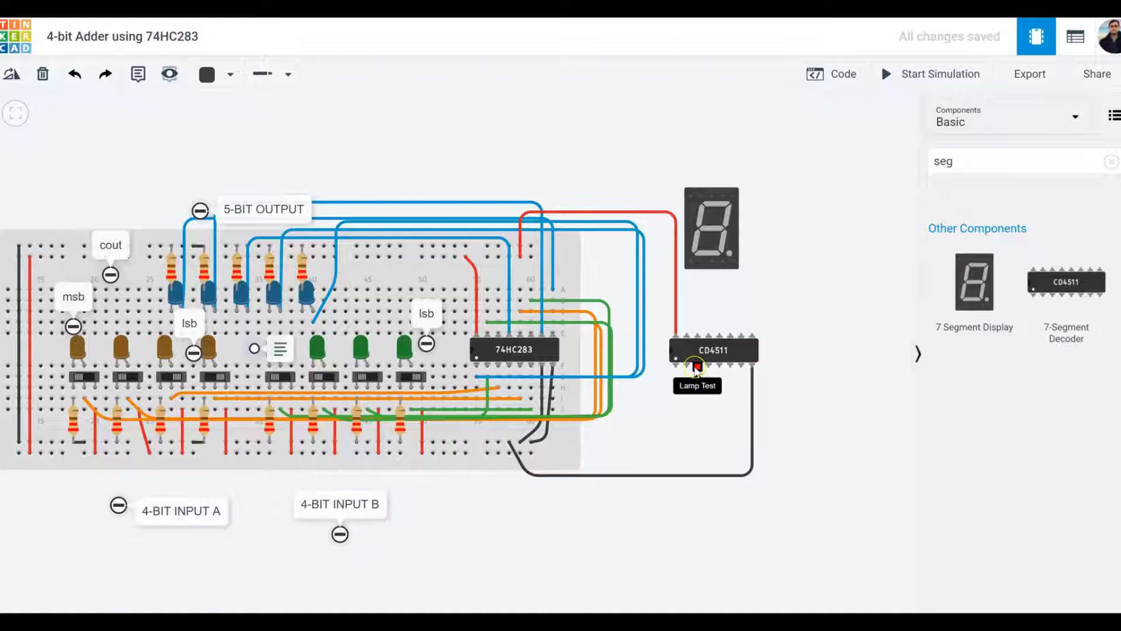
{"action": "left_click", "coordinate": [698, 369]}
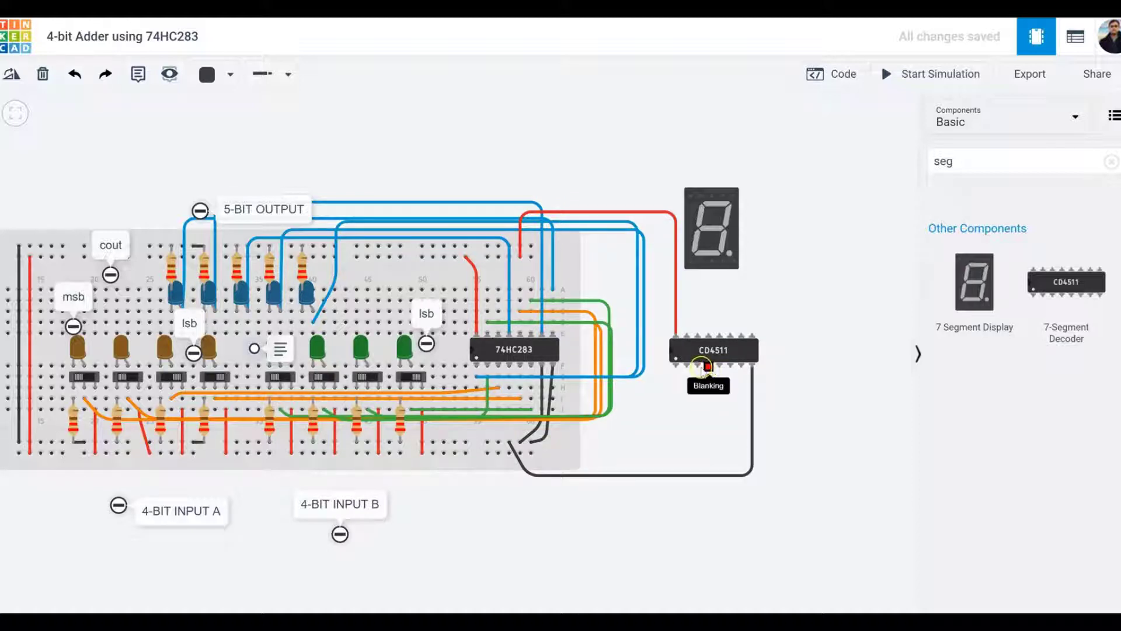
{"action": "left_click", "coordinate": [698, 370]}
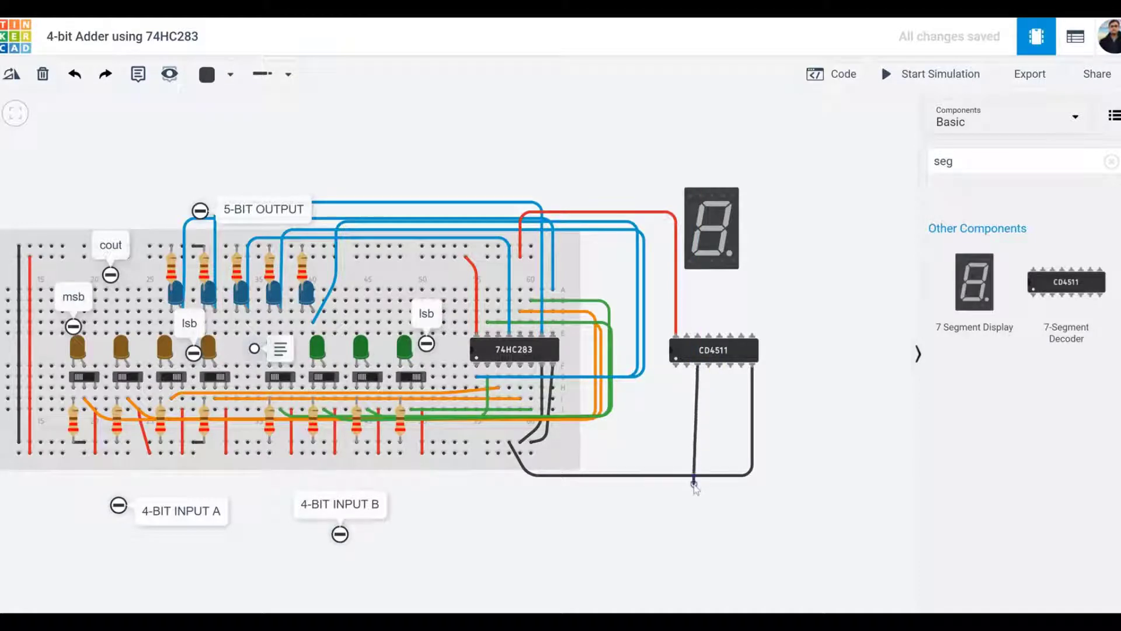
{"action": "left_click", "coordinate": [700, 498]}
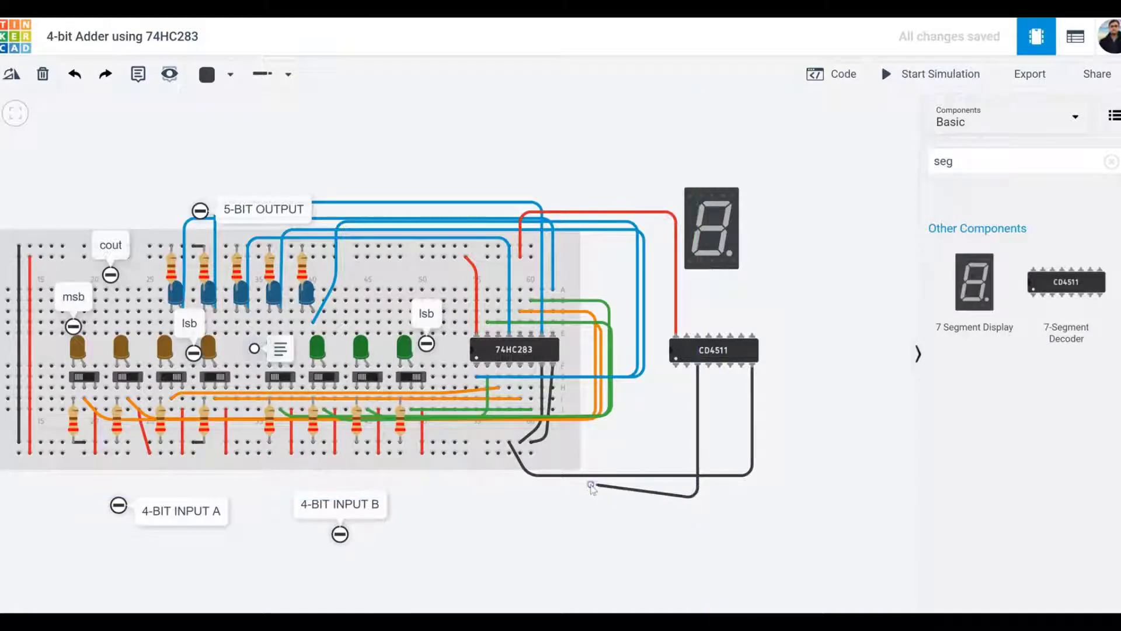
{"action": "left_click", "coordinate": [529, 500]}
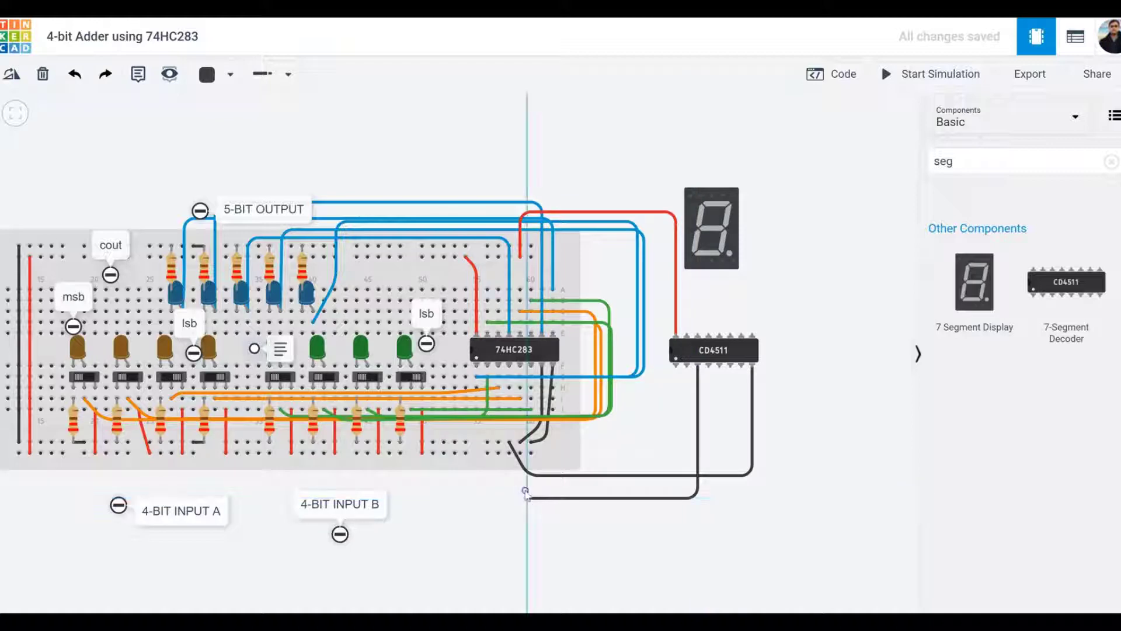
{"action": "left_click", "coordinate": [497, 453]}
{"action": "left_click", "coordinate": [208, 74]}
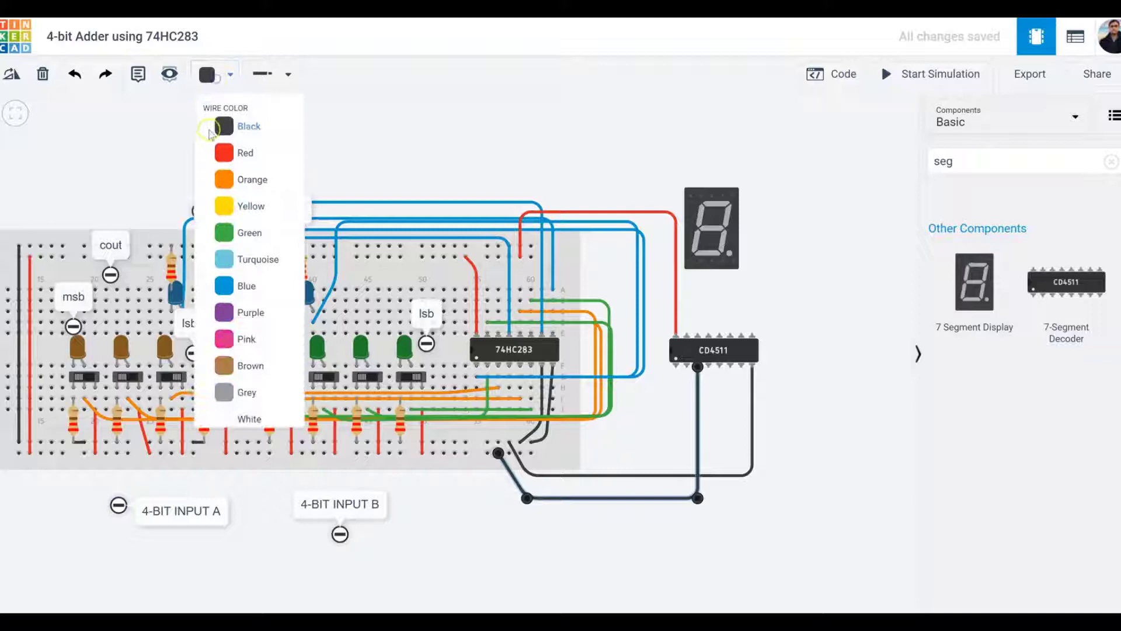
{"action": "left_click", "coordinate": [224, 152]}
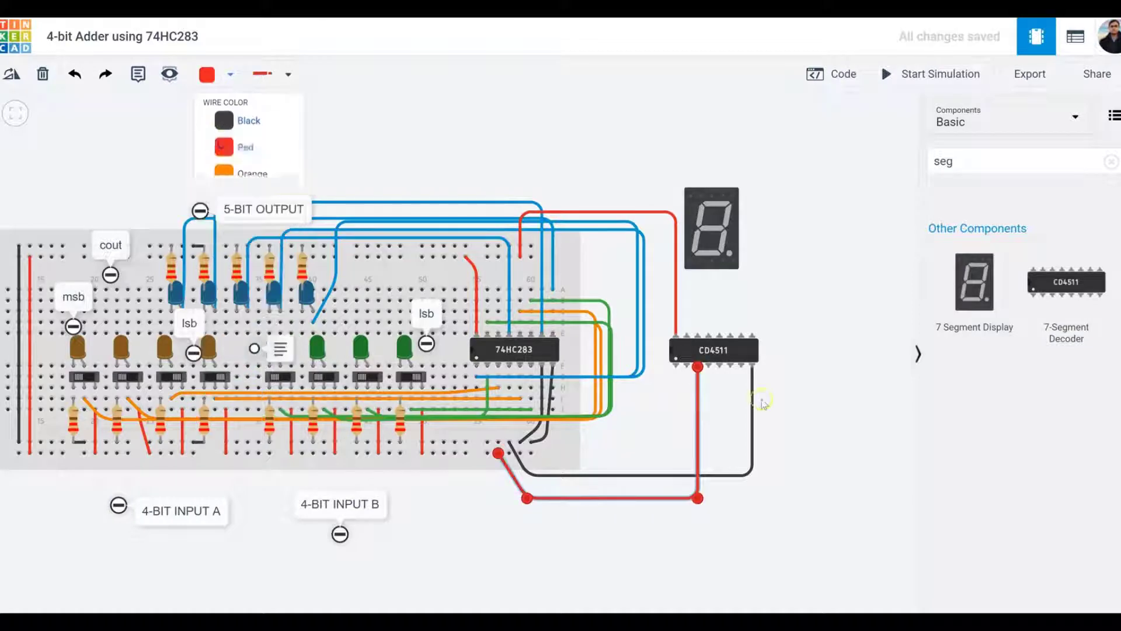
{"action": "left_click", "coordinate": [708, 366]}
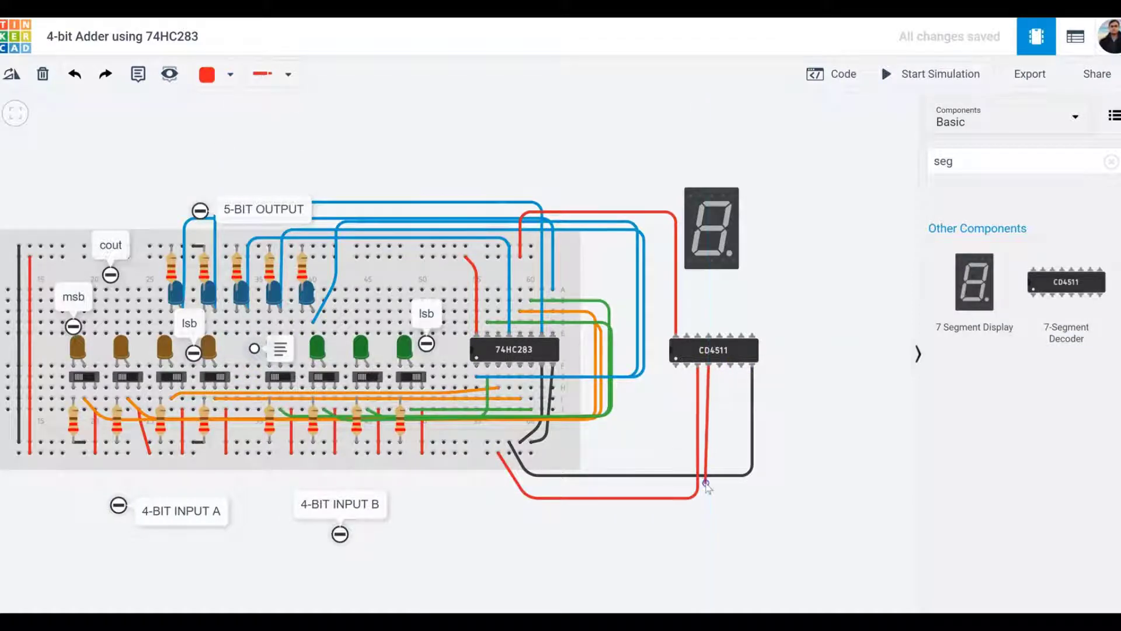
{"action": "left_click", "coordinate": [708, 486]}
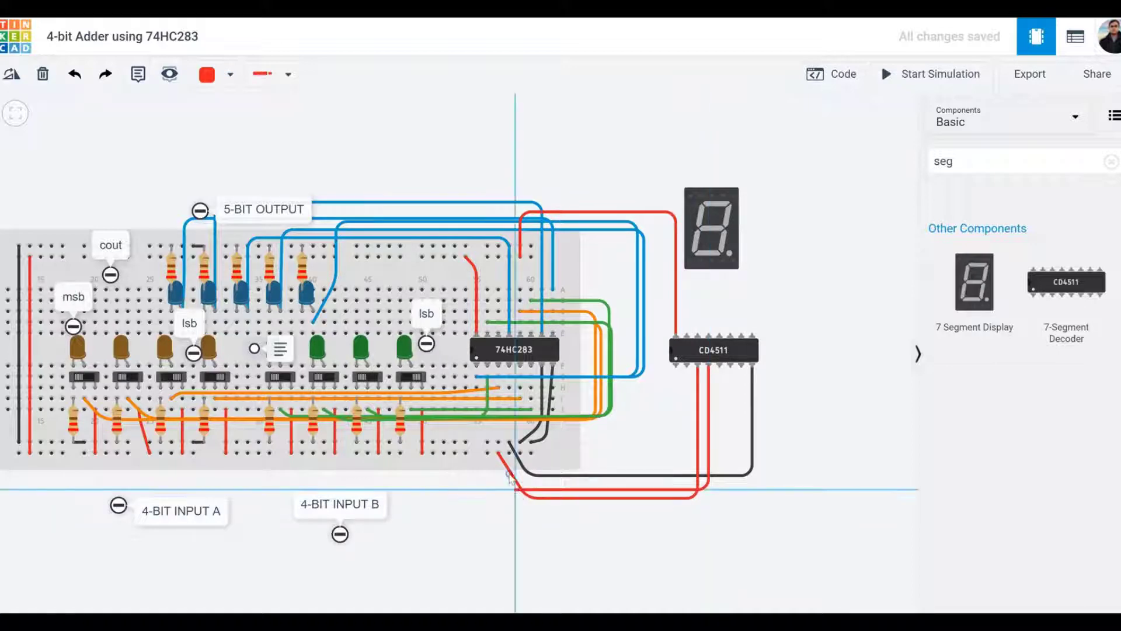
{"action": "left_click_drag", "start_coordinate": [509, 476], "coordinate": [487, 453]}
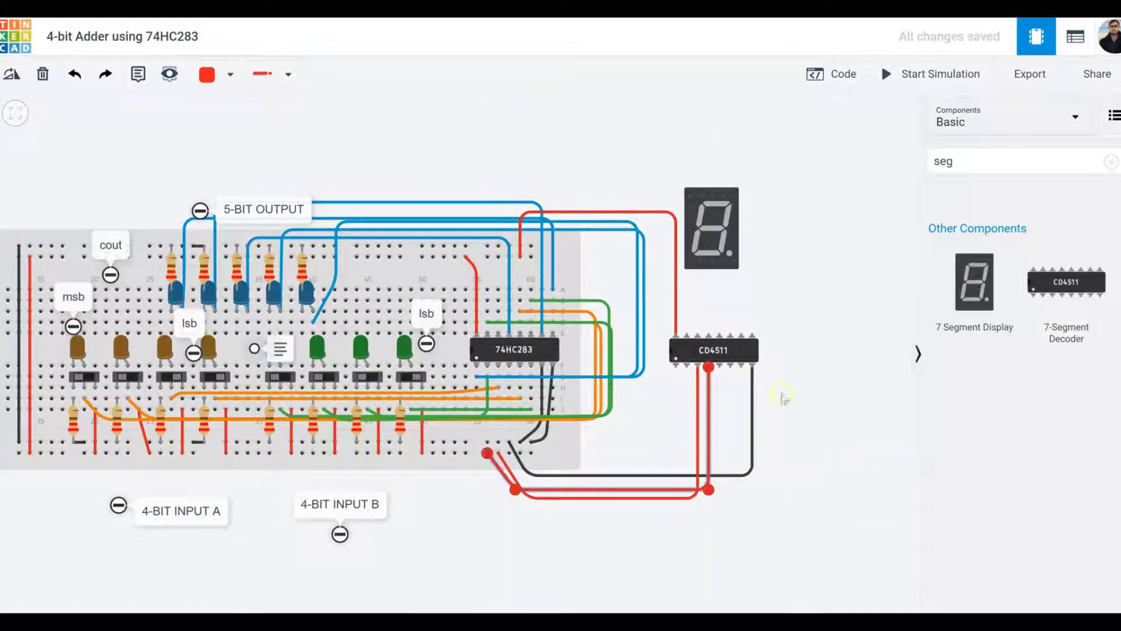
Step: Tie the Latch Enable pin to the bottom rail with a black wire and shift the display right
{"action": "left_click", "coordinate": [721, 367]}
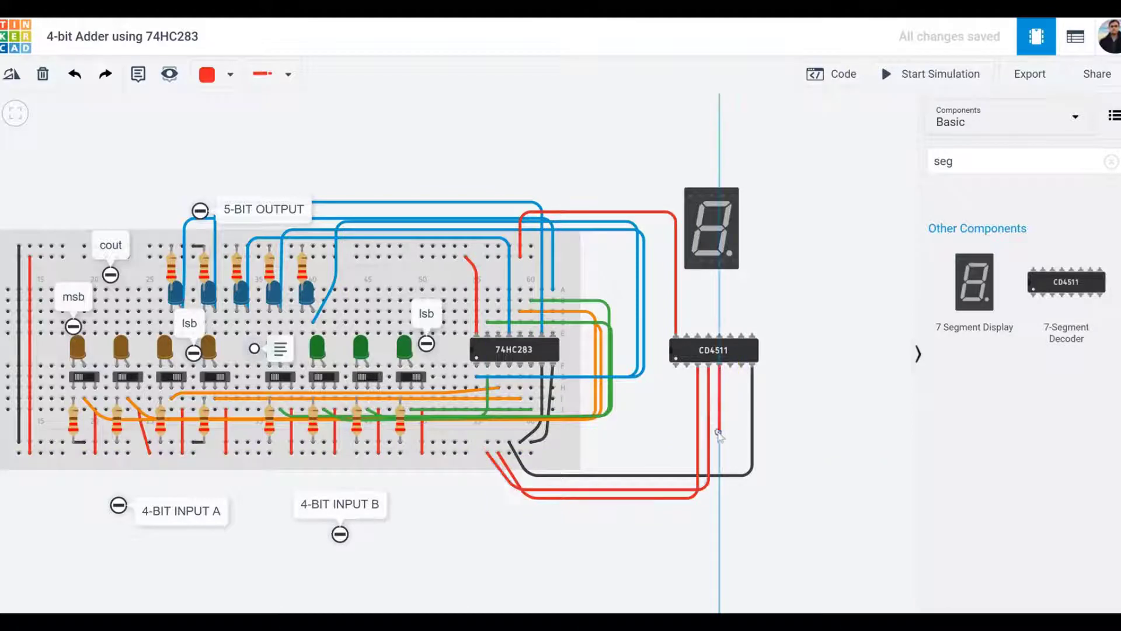
{"action": "left_click", "coordinate": [713, 468]}
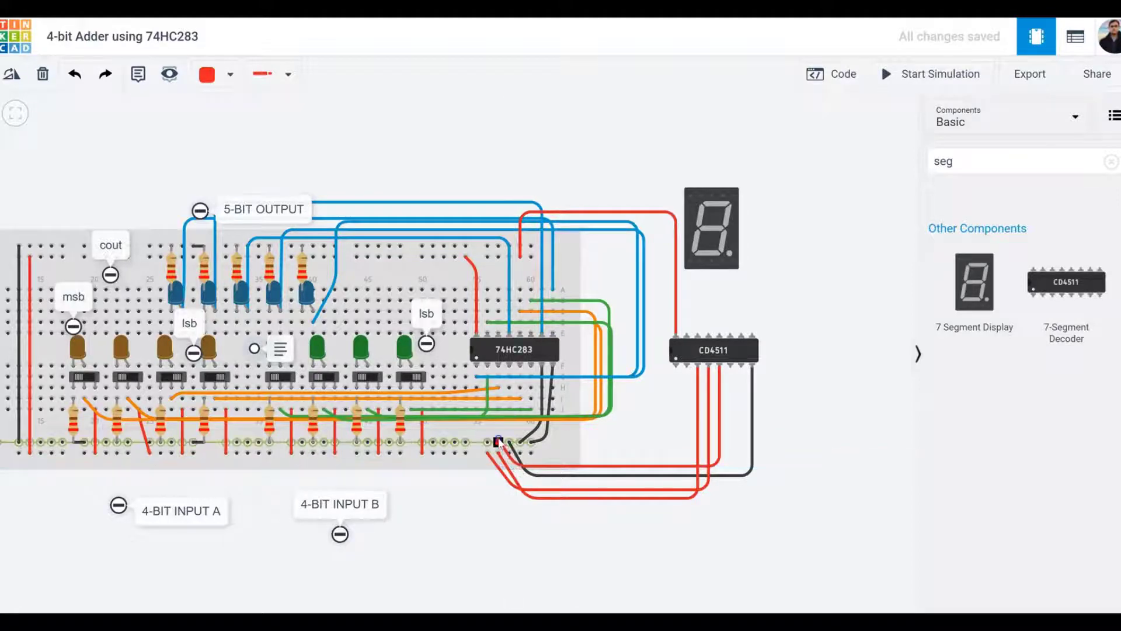
{"action": "left_click", "coordinate": [498, 442]}
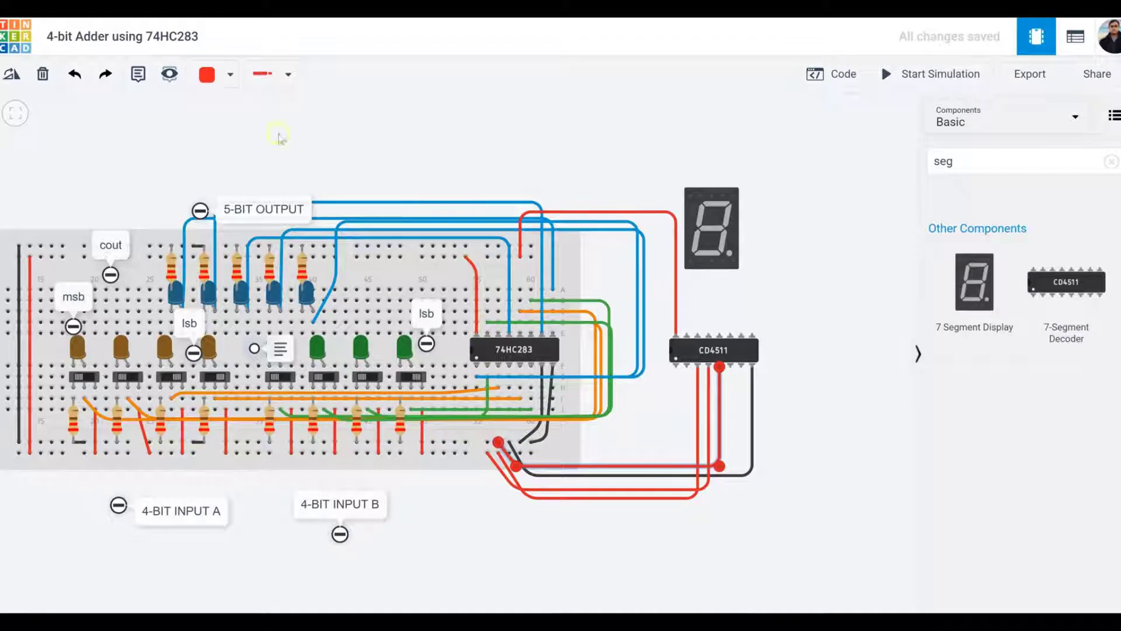
{"action": "left_click", "coordinate": [210, 75]}
{"action": "left_click", "coordinate": [225, 133]}
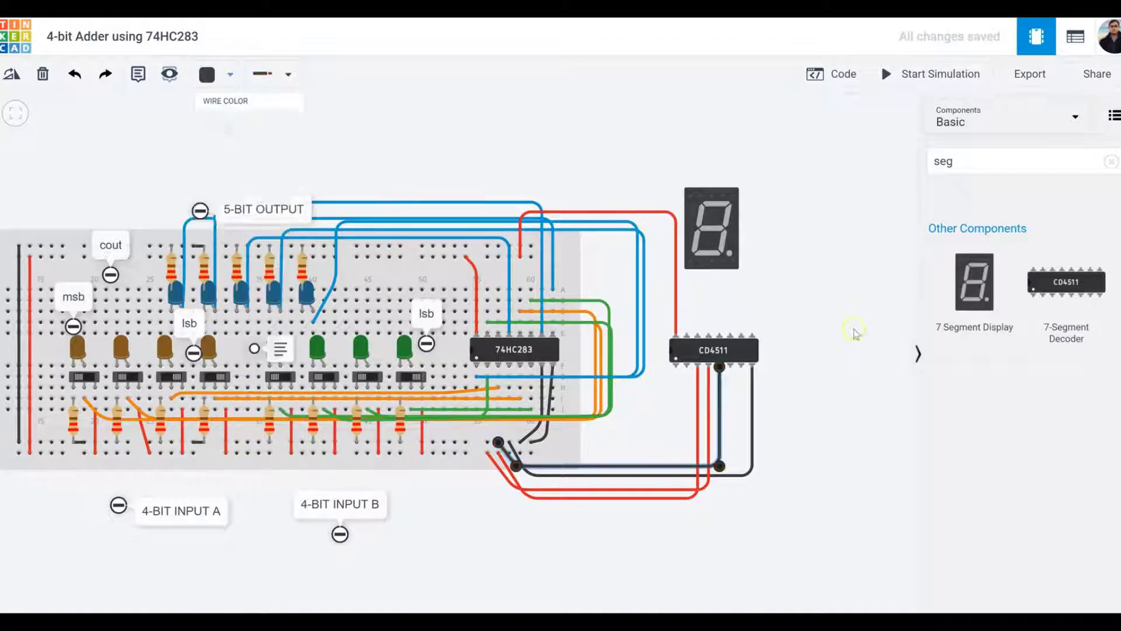
{"action": "left_click", "coordinate": [799, 371]}
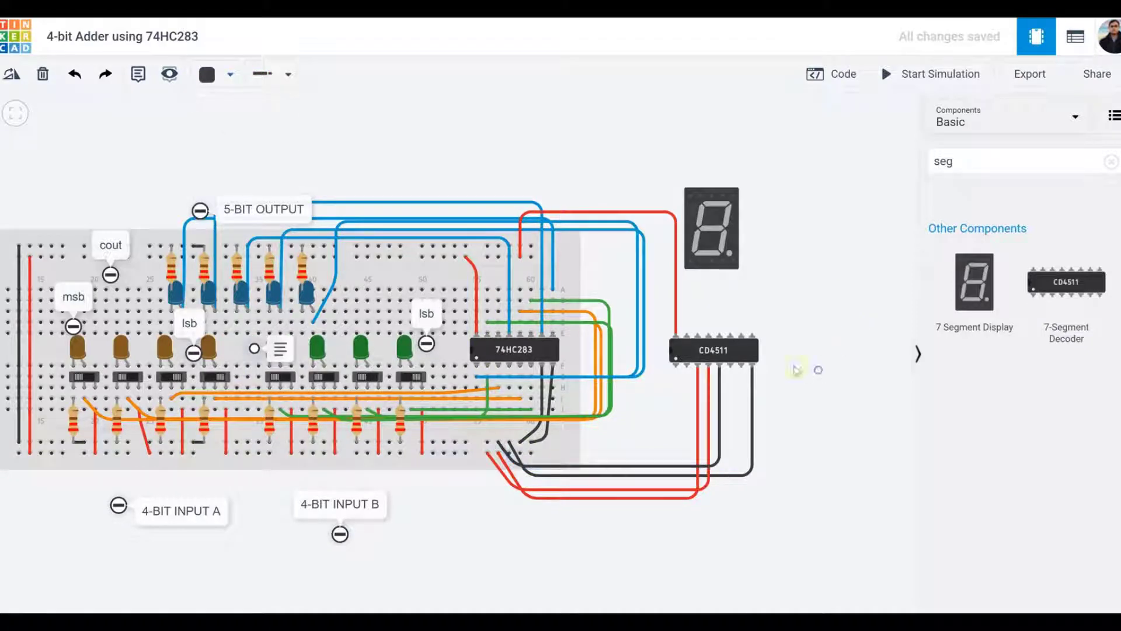
{"action": "left_click", "coordinate": [703, 358]}
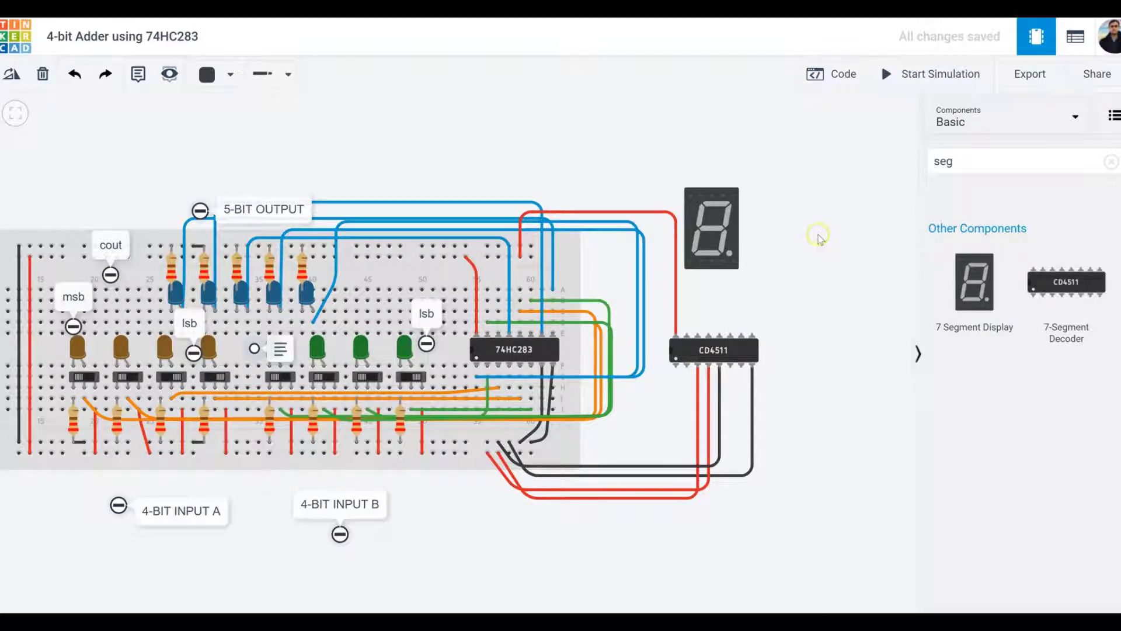
{"action": "left_click_drag", "start_coordinate": [730, 236], "coordinate": [751, 239]}
Step: Deselect the display and inspect the CD4511 and 74HC283 pins
{"action": "left_click", "coordinate": [806, 313]}
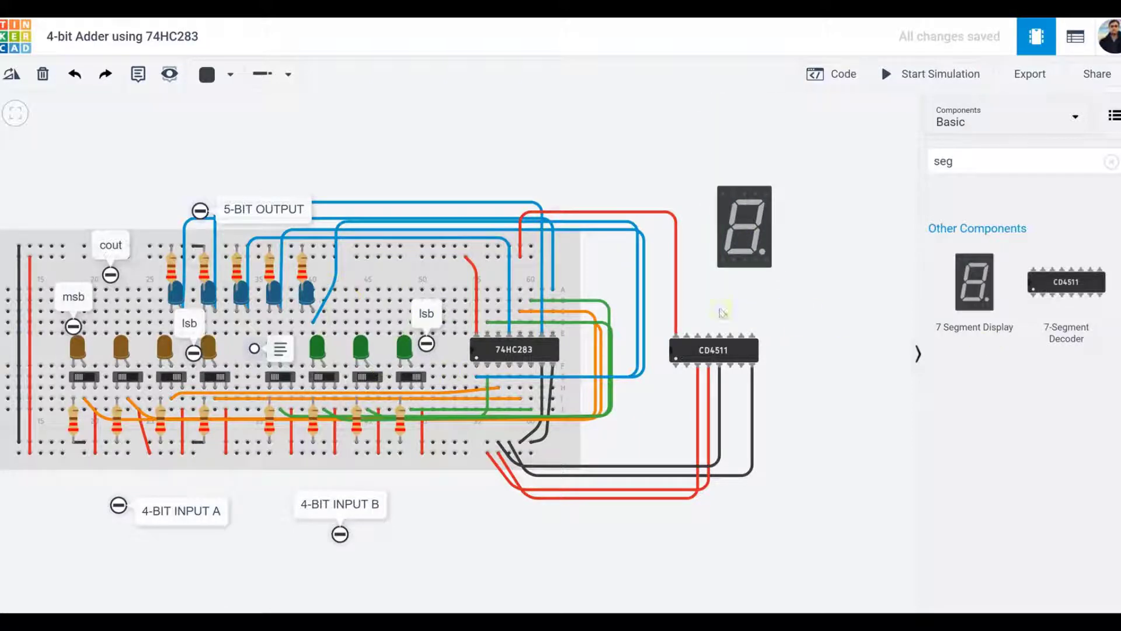
{"action": "left_click", "coordinate": [722, 354]}
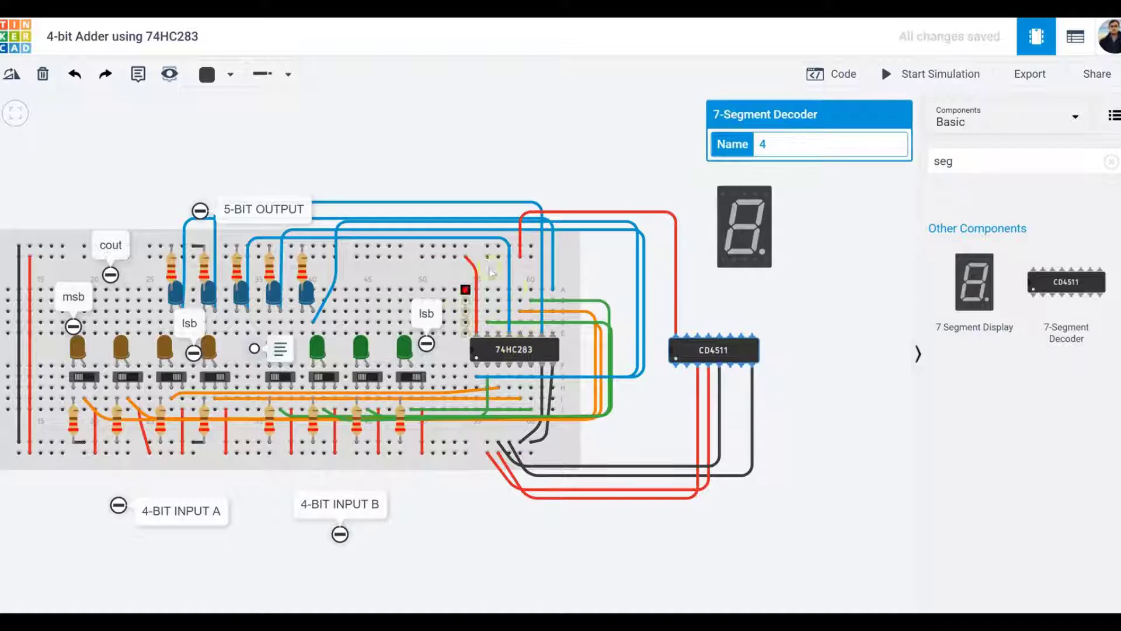
{"action": "left_click", "coordinate": [474, 318]}
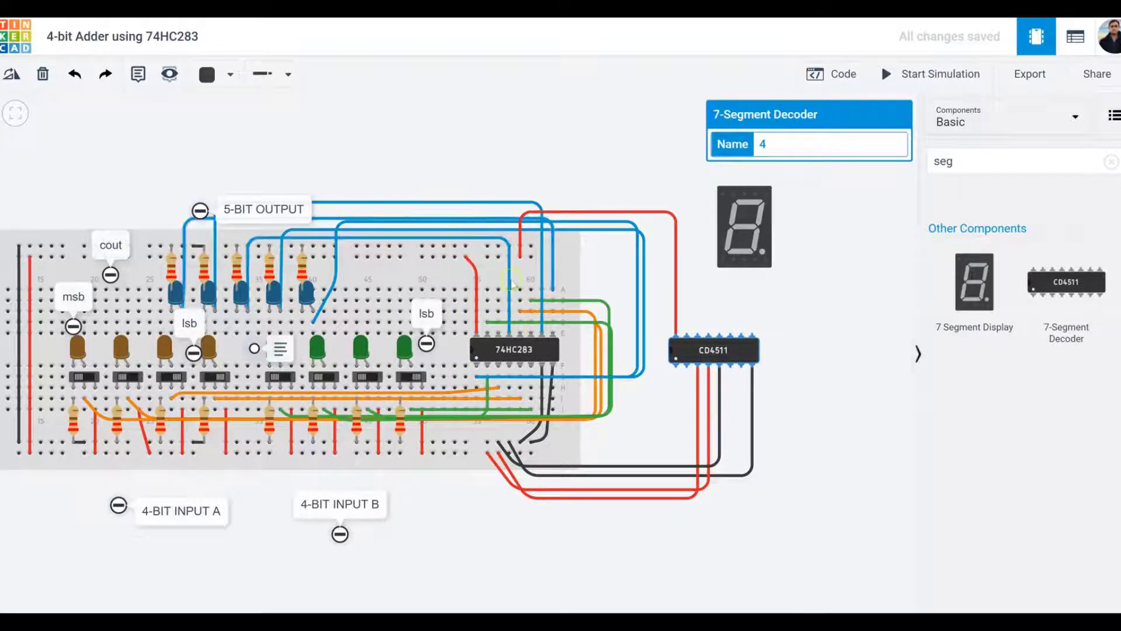
{"action": "left_click", "coordinate": [747, 357]}
{"action": "left_click", "coordinate": [728, 354]}
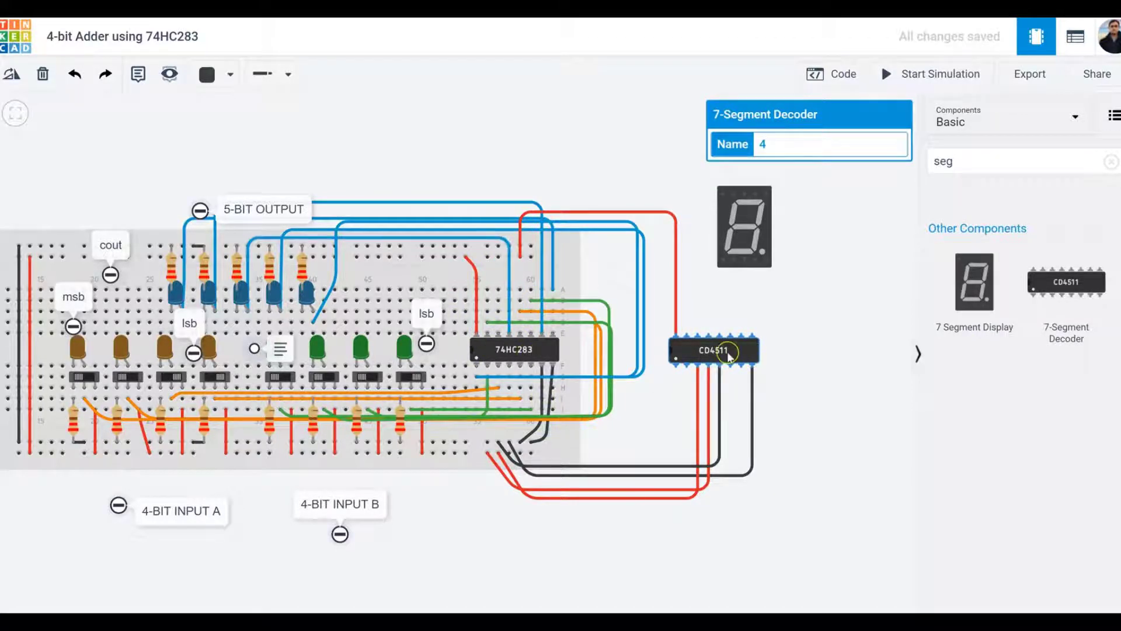
{"action": "left_click", "coordinate": [512, 353]}
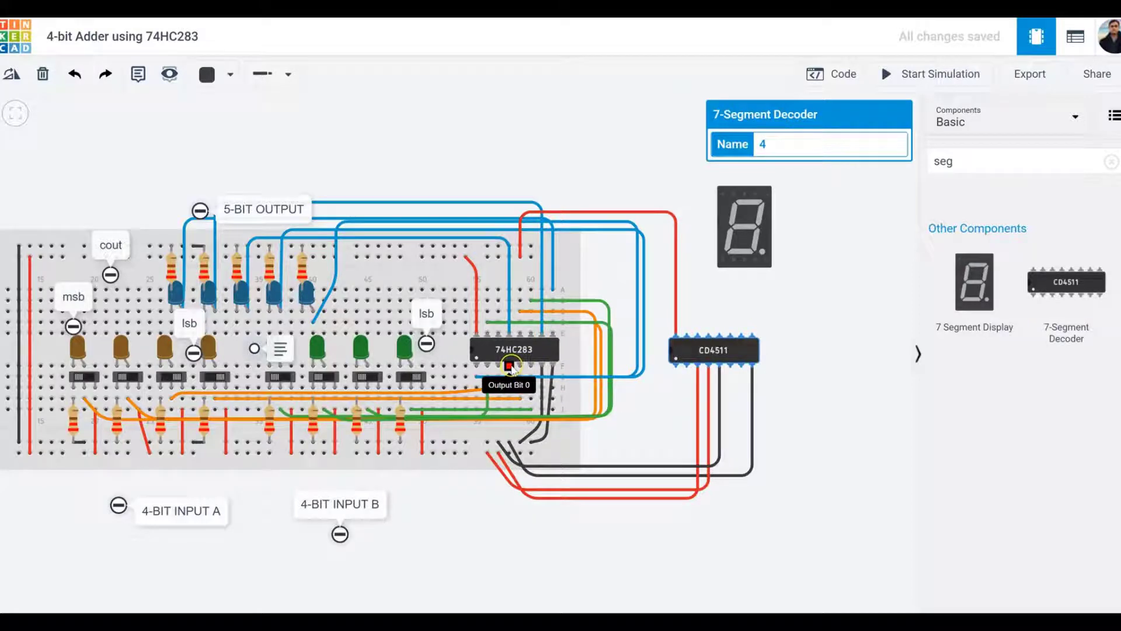
Step: Route a wire from 74HC283 Output Bit 0 under the adder to a CD4511 data input
{"action": "left_click", "coordinate": [509, 366]}
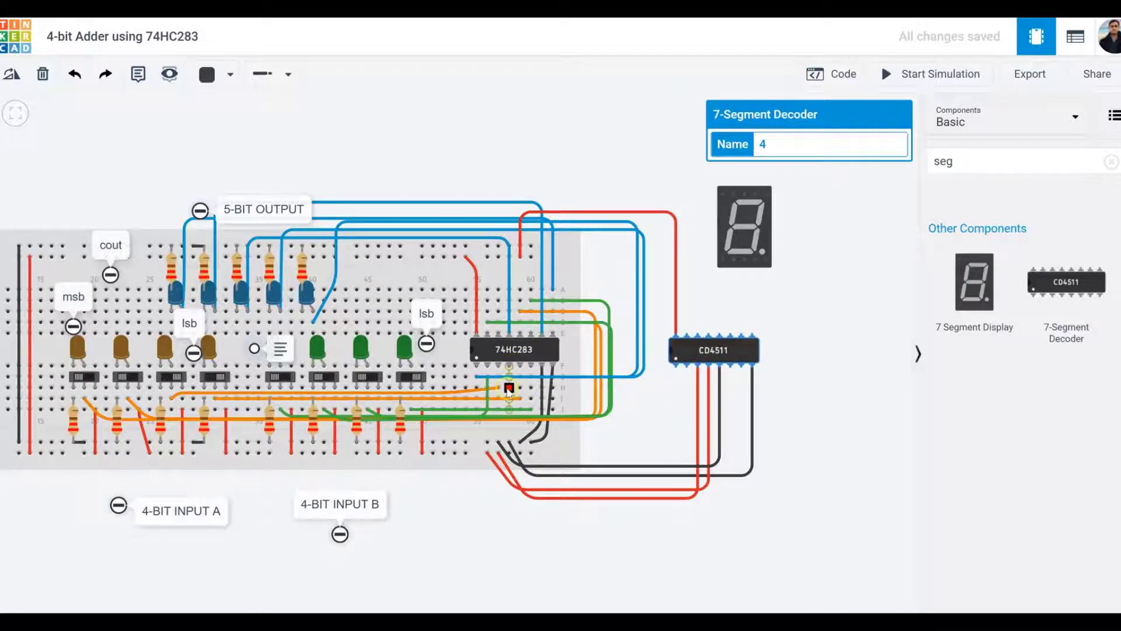
{"action": "left_click", "coordinate": [509, 388]}
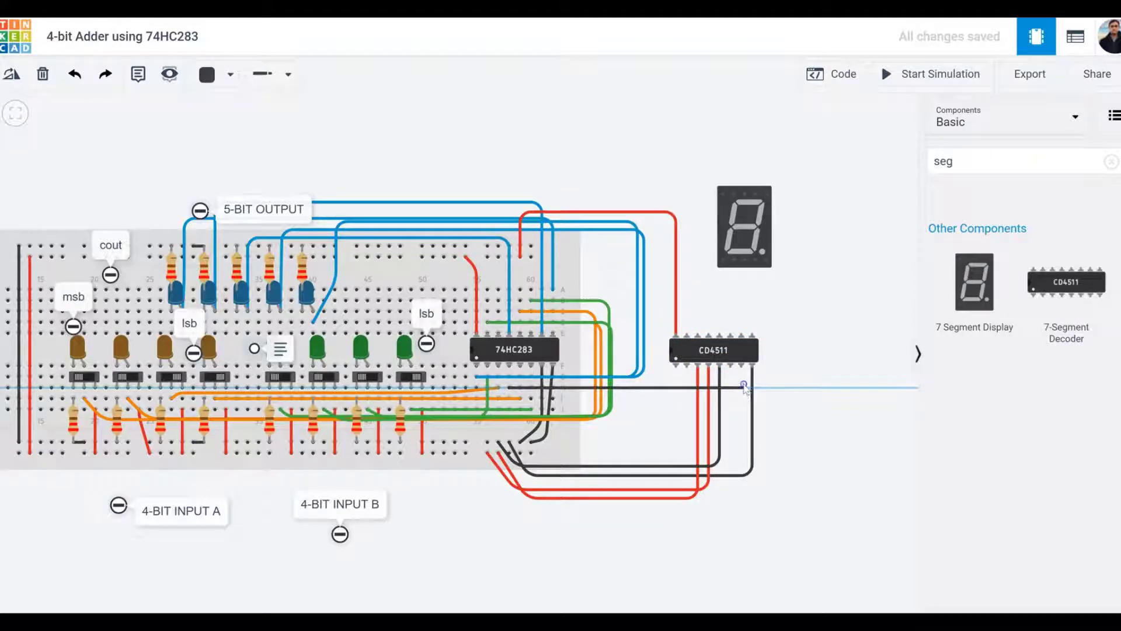
{"action": "left_click", "coordinate": [744, 386]}
{"action": "left_click", "coordinate": [741, 367]}
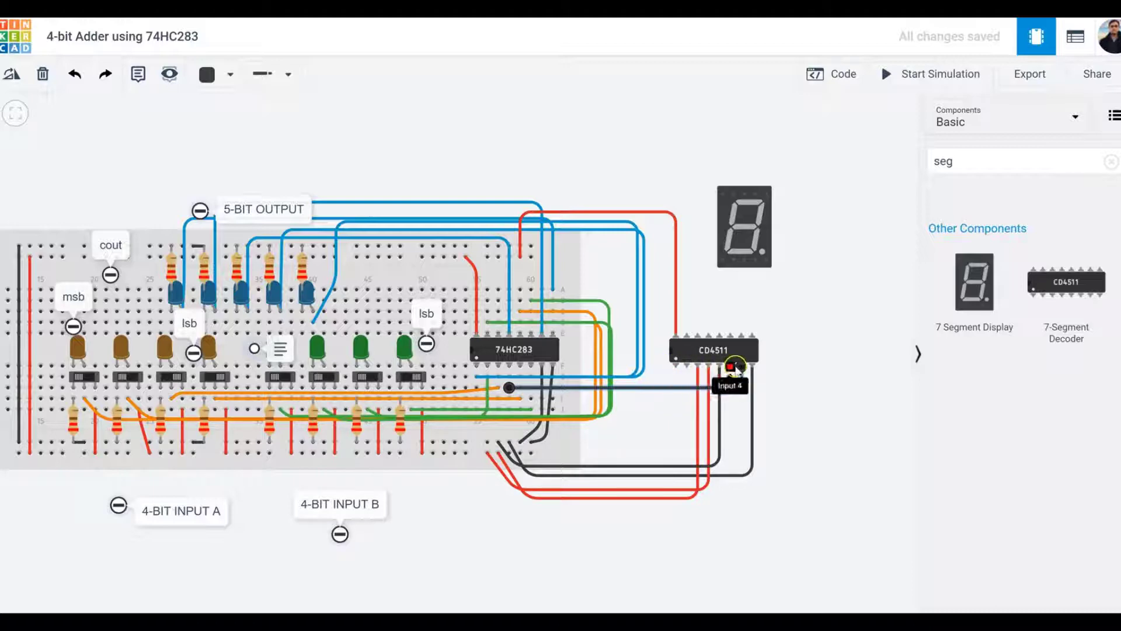
{"action": "left_click", "coordinate": [520, 360]}
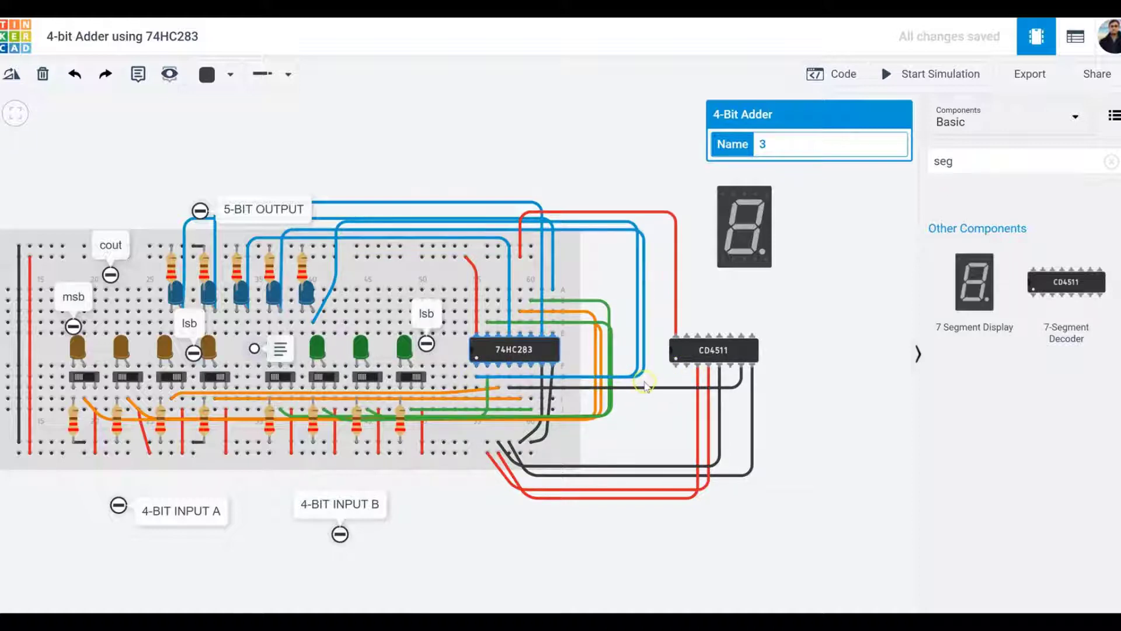
{"action": "left_click", "coordinate": [646, 390]}
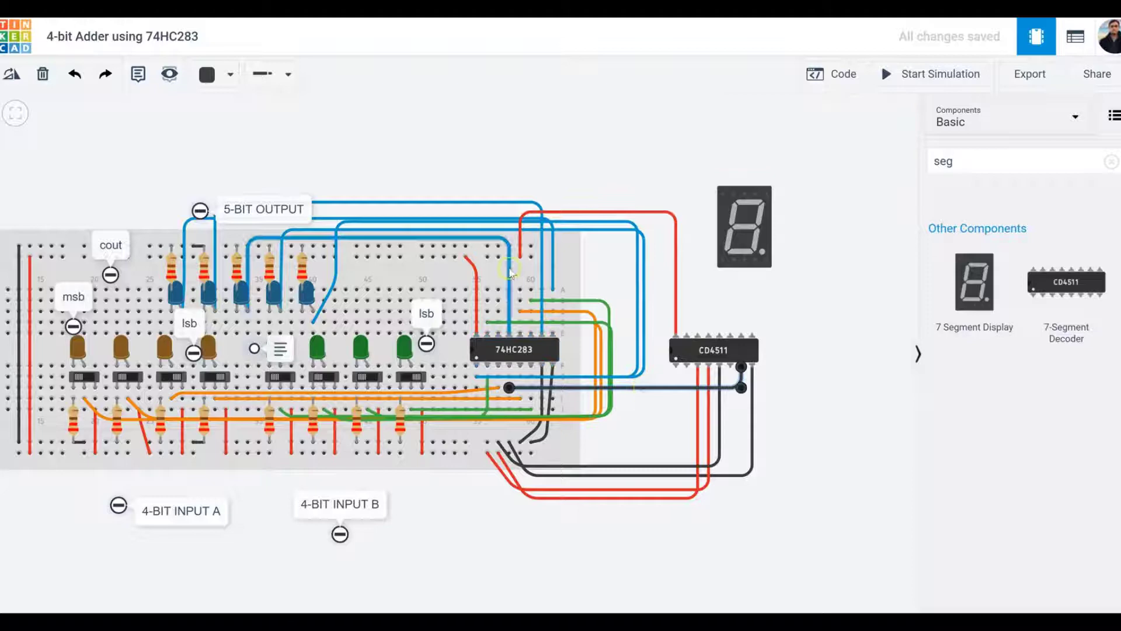
Step: Make the Bit 0 wire yellow and wire CD4511 Input 3 to adder Output Bit 2
{"action": "left_click", "coordinate": [209, 74]}
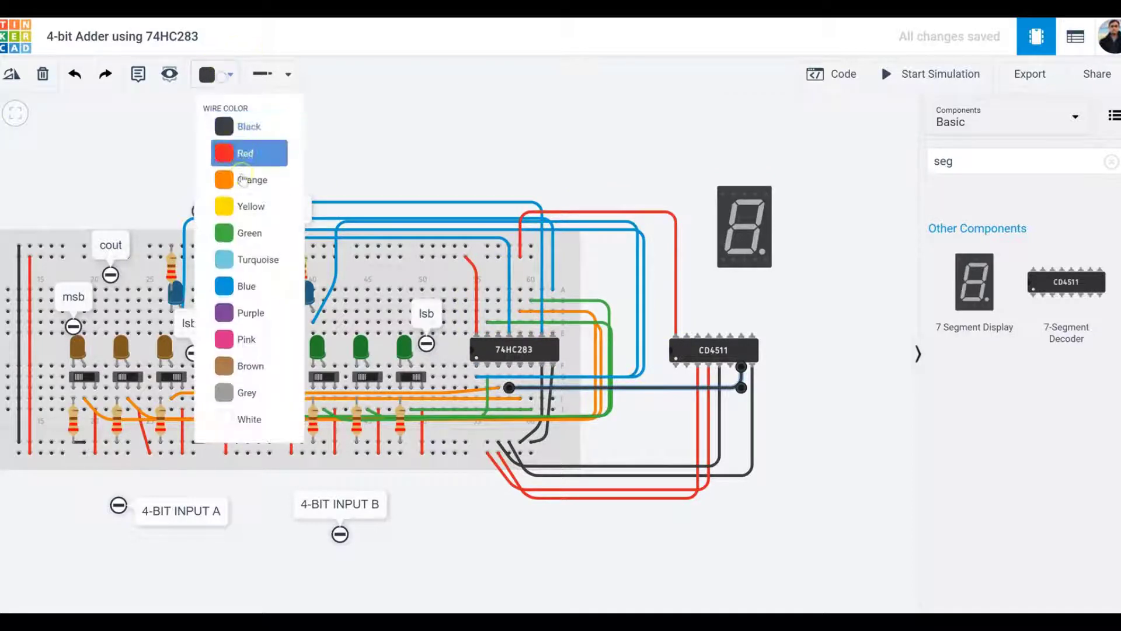
{"action": "left_click", "coordinate": [228, 217]}
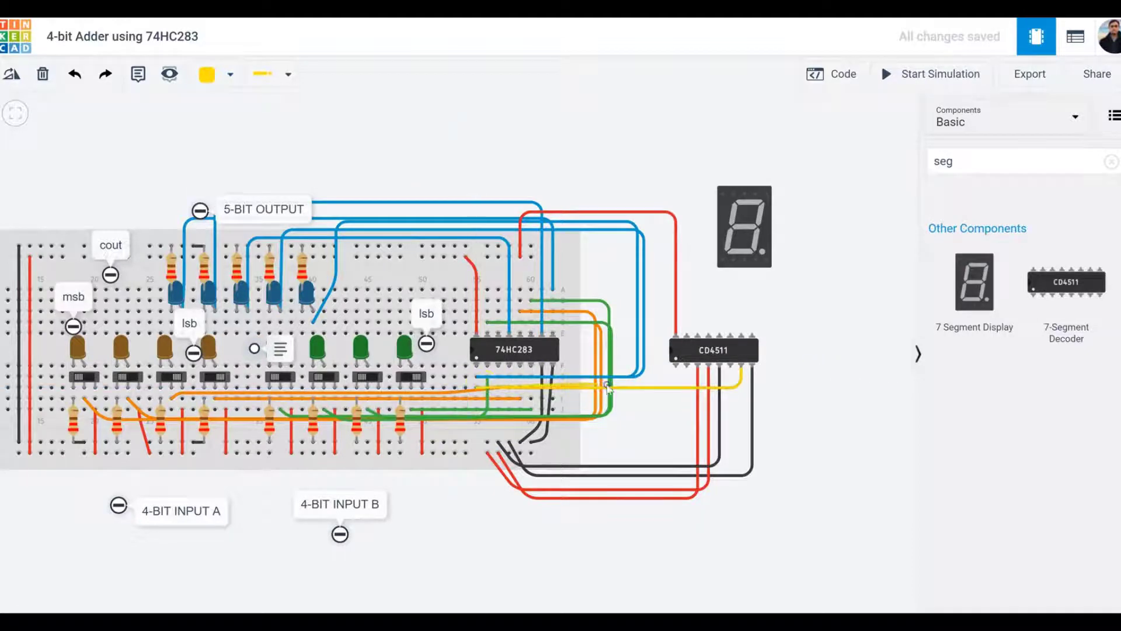
{"action": "mouse_move", "coordinate": [670, 386]}
{"action": "left_mouse_down"}
{"action": "mouse_move", "coordinate": [676, 370]}
{"action": "mouse_move", "coordinate": [675, 388]}
{"action": "left_mouse_up"}
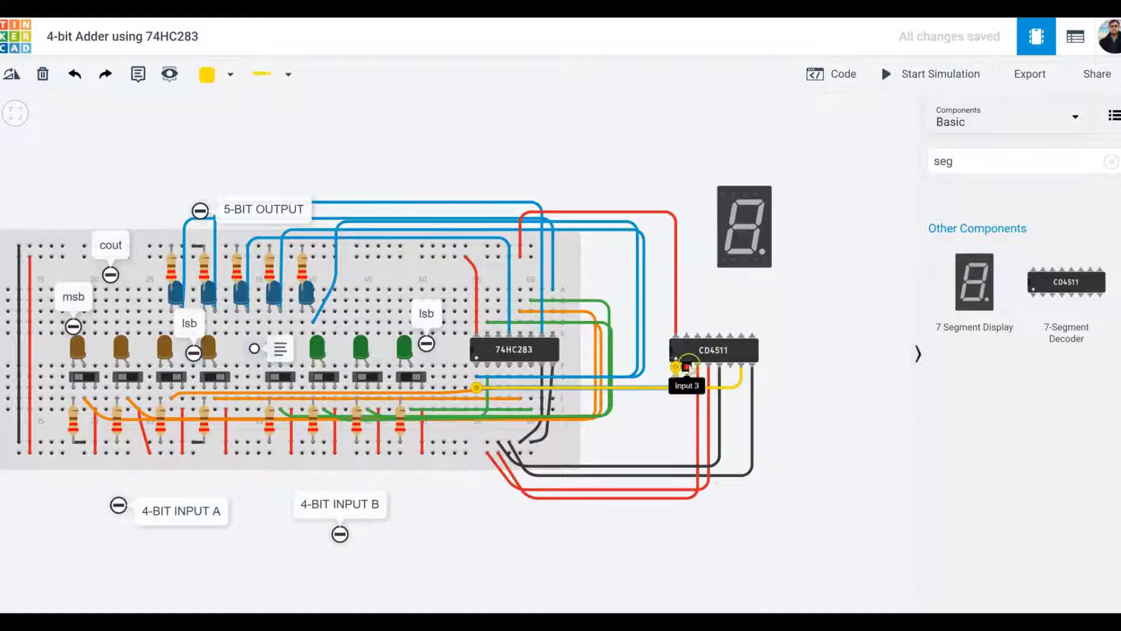
{"action": "left_click", "coordinate": [688, 366]}
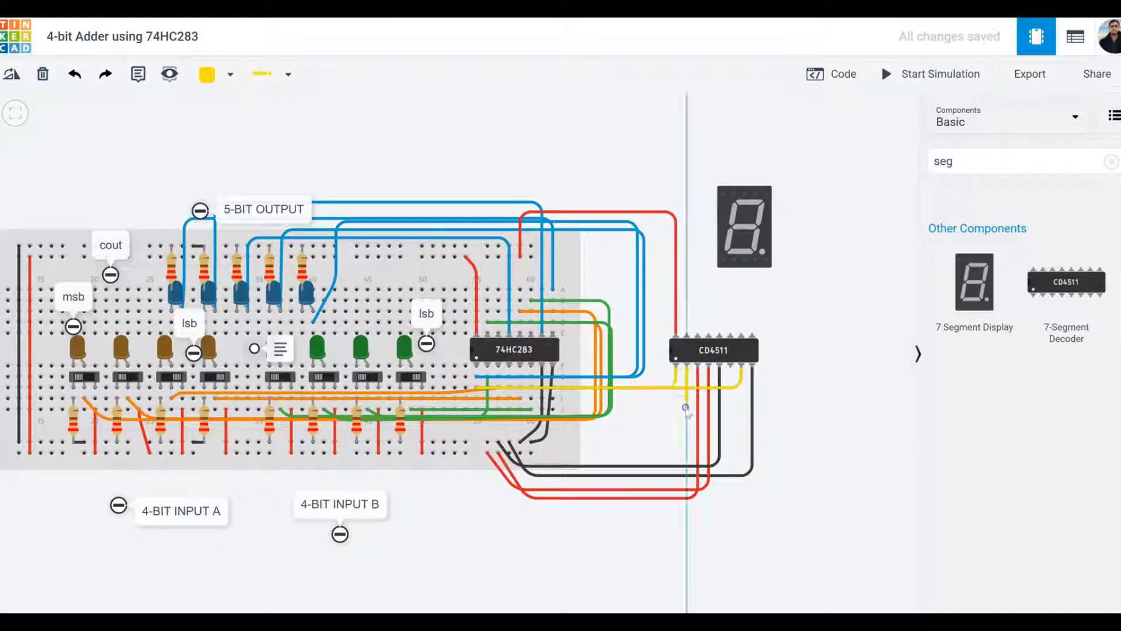
{"action": "left_click", "coordinate": [686, 407]}
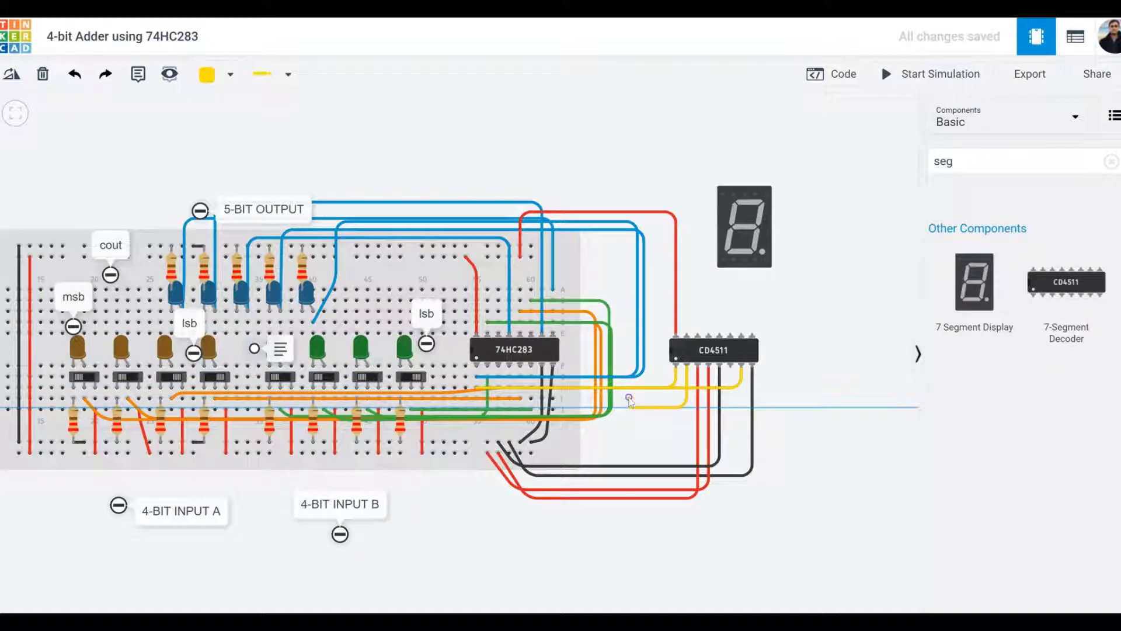
{"action": "left_click", "coordinate": [631, 407]}
{"action": "left_click", "coordinate": [630, 293]}
{"action": "left_click", "coordinate": [492, 275]}
{"action": "left_click", "coordinate": [508, 334]}
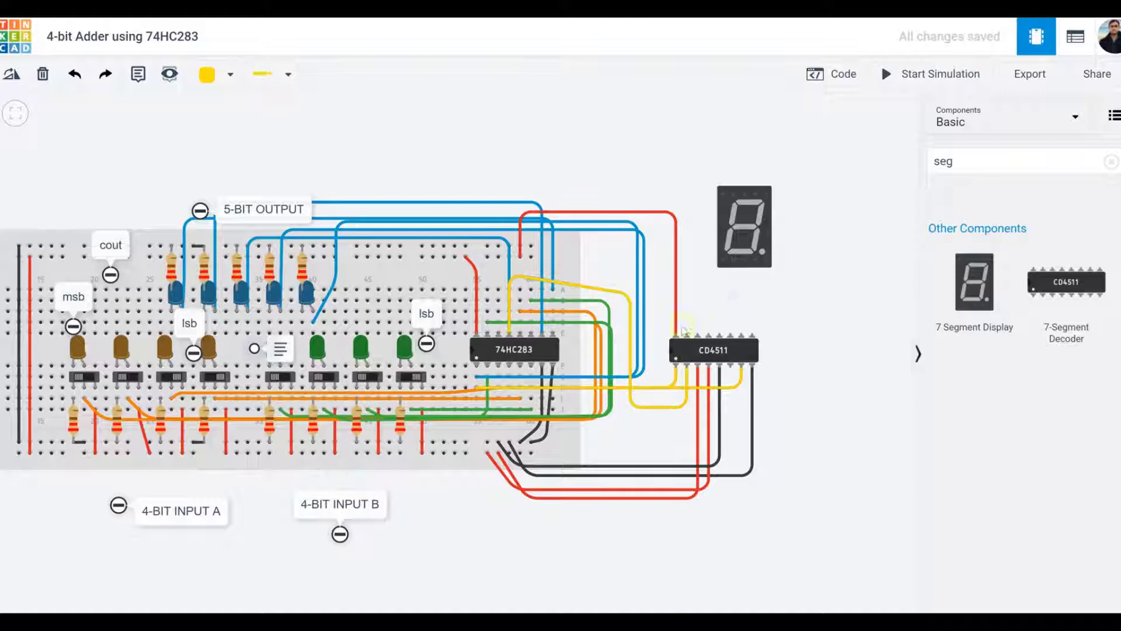
Step: Route a wire from CD4511 Input 4 around to adder Output Bit 3
{"action": "left_click", "coordinate": [730, 368]}
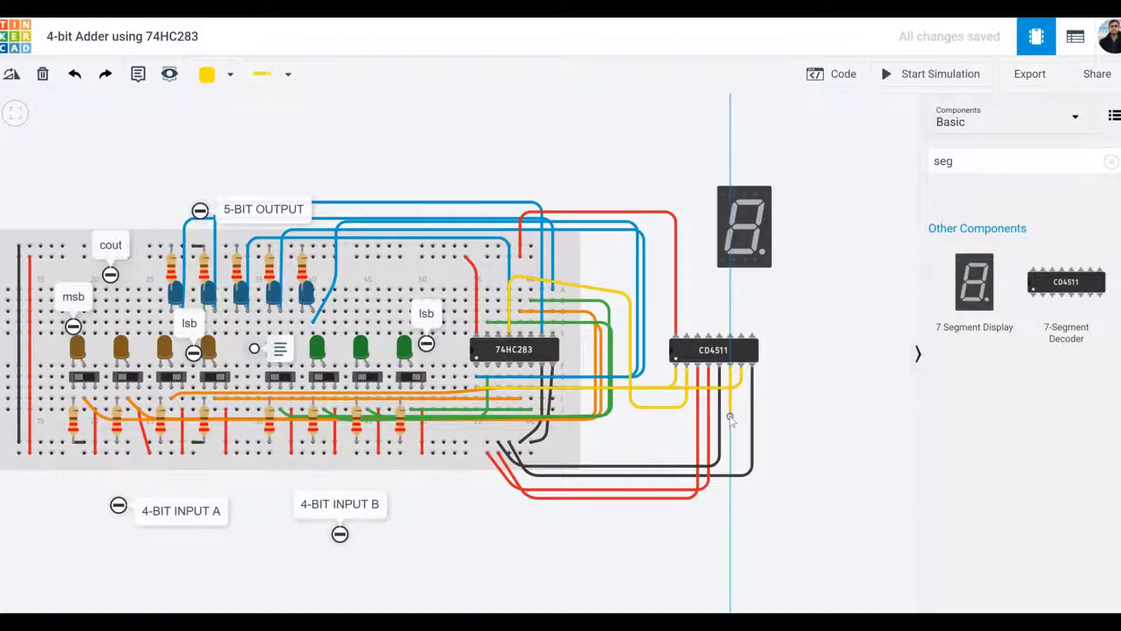
{"action": "left_click", "coordinate": [731, 416]}
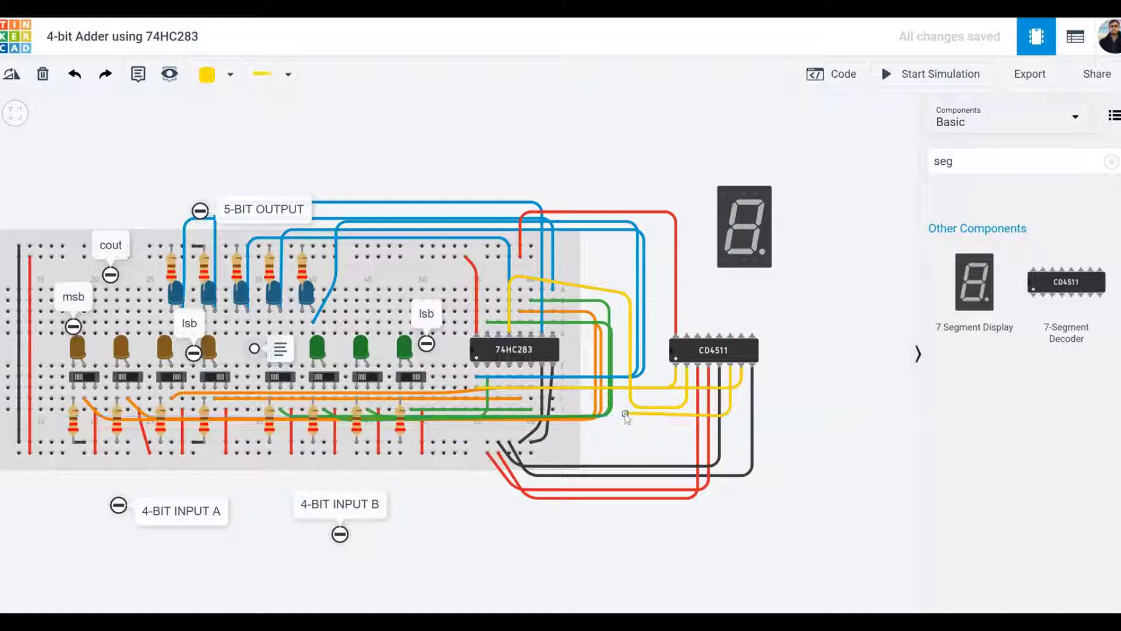
{"action": "left_click", "coordinate": [625, 416]}
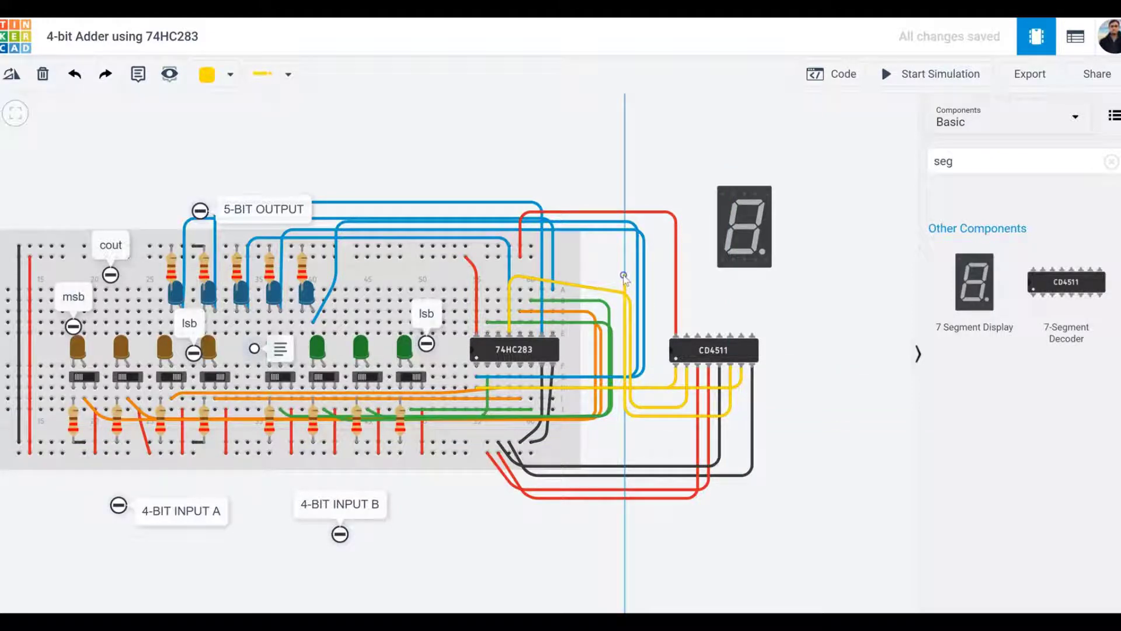
{"action": "left_click", "coordinate": [624, 285]}
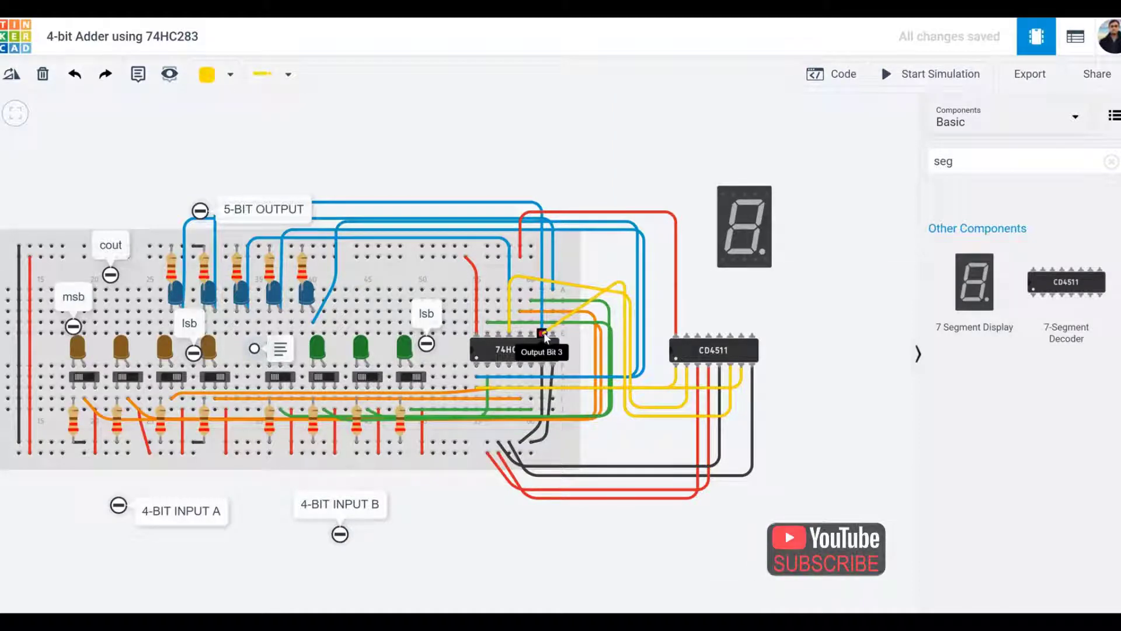
{"action": "left_click", "coordinate": [543, 334]}
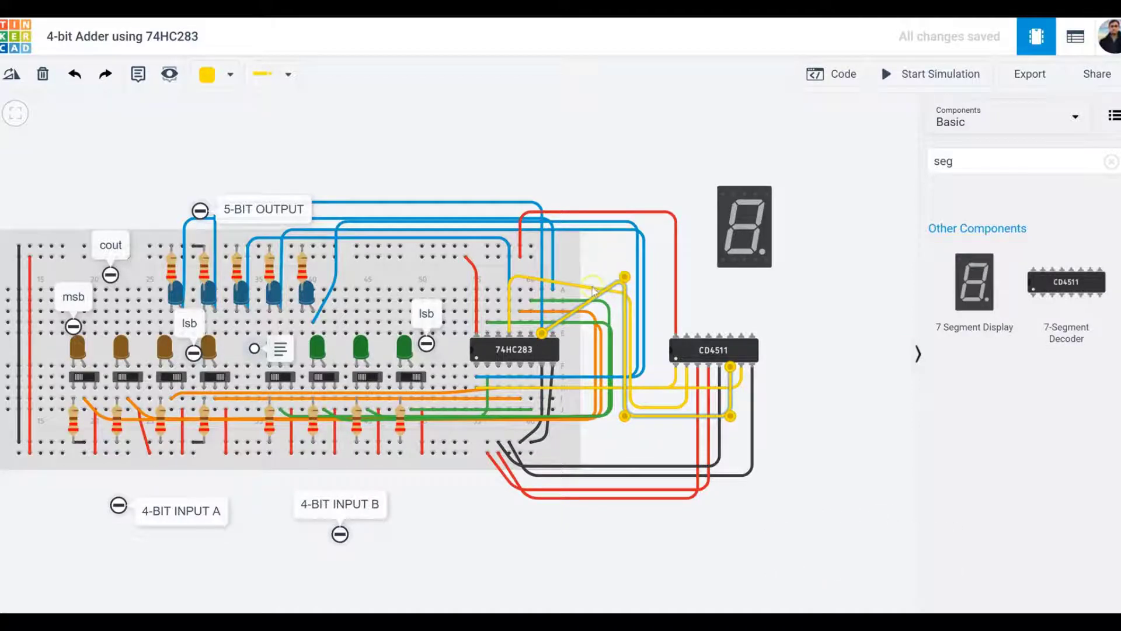
Step: Route a wire from the CD4511's top-left output over the display to its F pin
{"action": "left_click", "coordinate": [825, 358]}
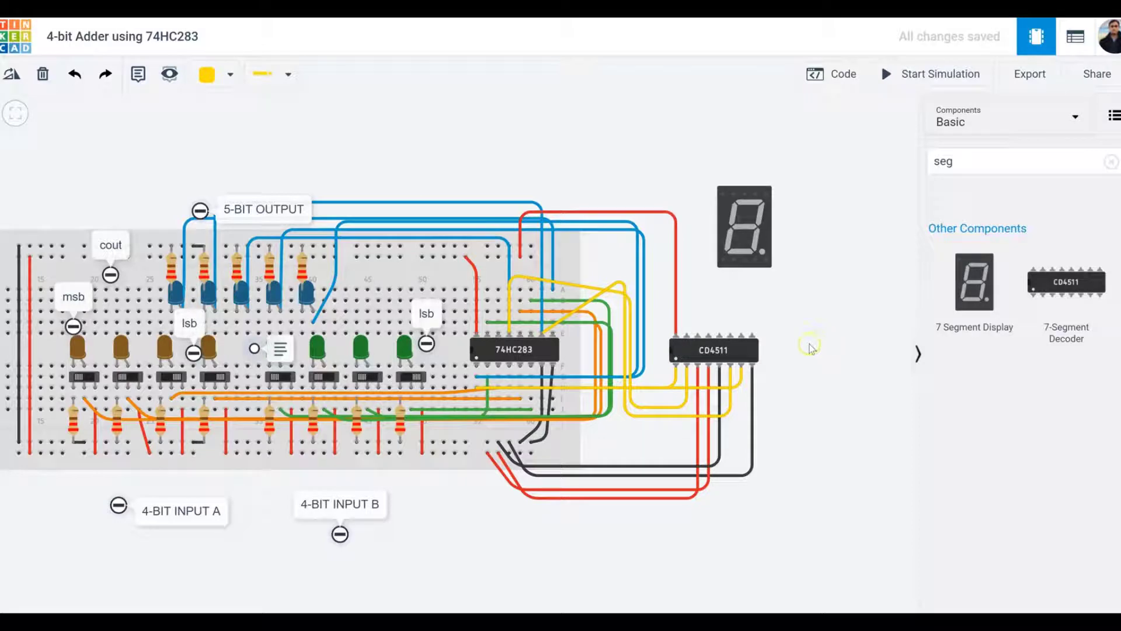
{"action": "left_click", "coordinate": [687, 333]}
{"action": "left_click", "coordinate": [721, 261]}
{"action": "left_click_drag", "start_coordinate": [721, 260], "coordinate": [689, 174]}
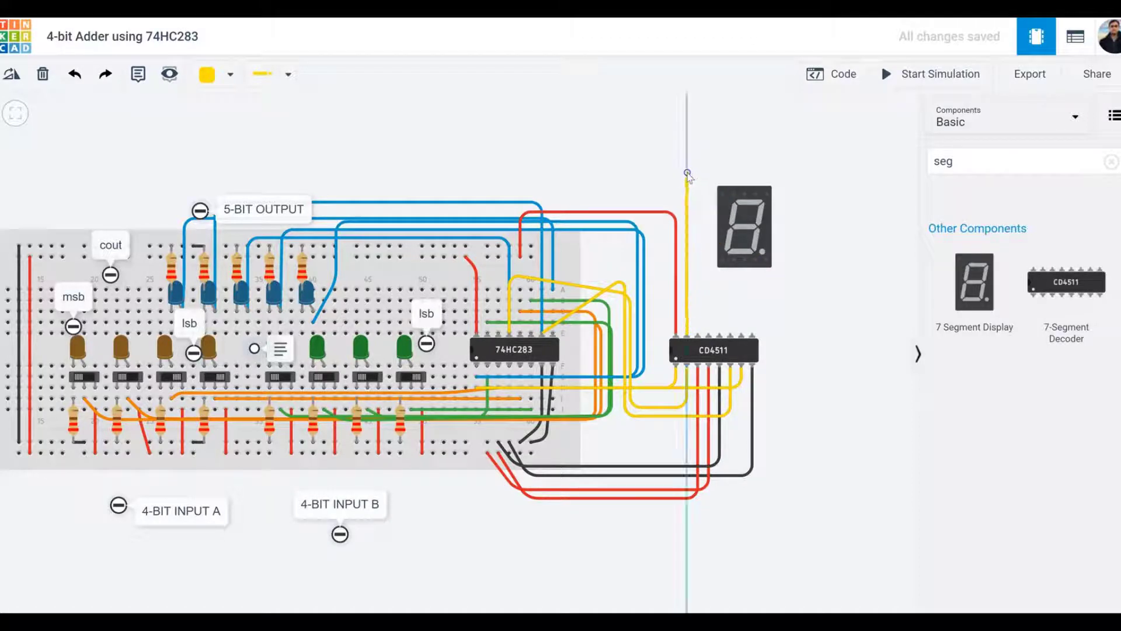
{"action": "left_click", "coordinate": [688, 173]}
{"action": "left_click", "coordinate": [731, 173]}
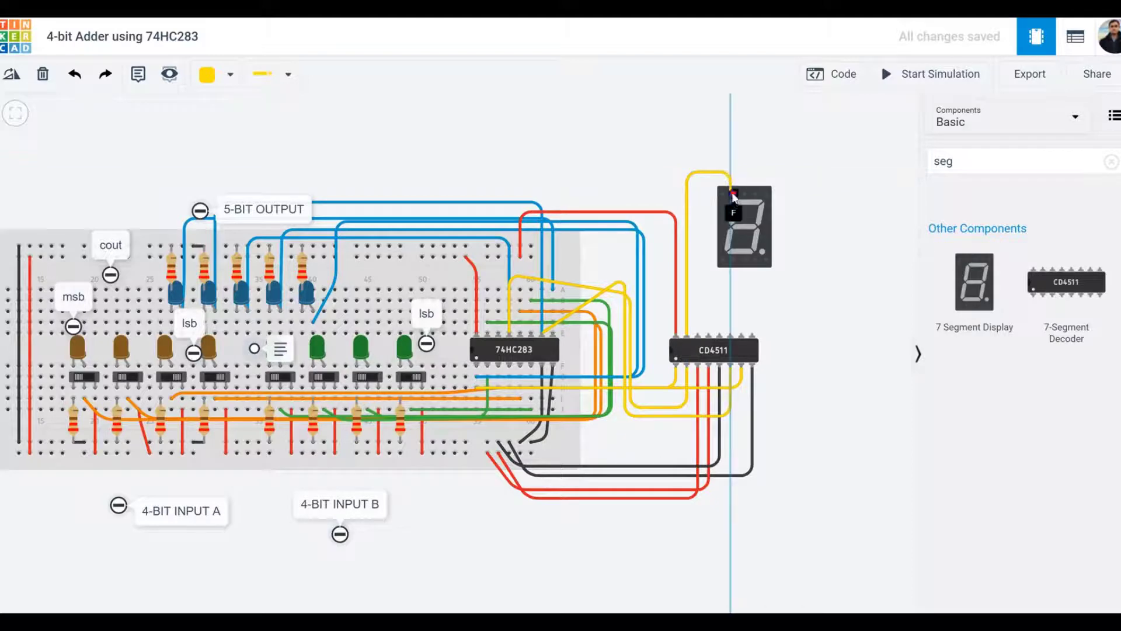
{"action": "left_click", "coordinate": [734, 196]}
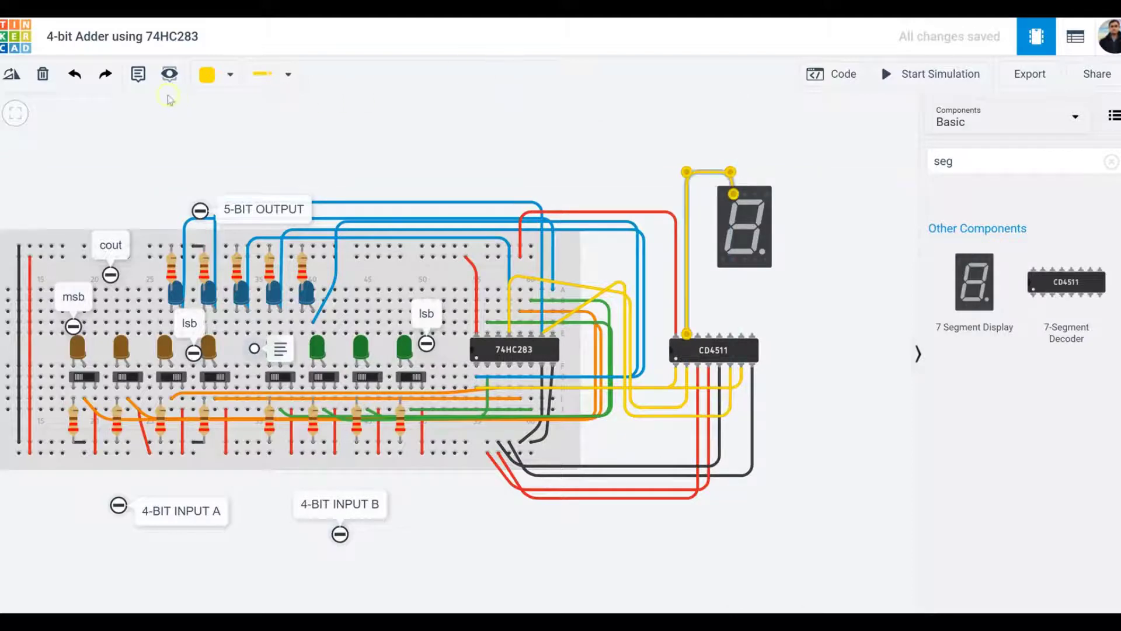
Step: Make the F wire purple and run a wire from the next CD4511 pin to the display's G pin
{"action": "left_click", "coordinate": [237, 73]}
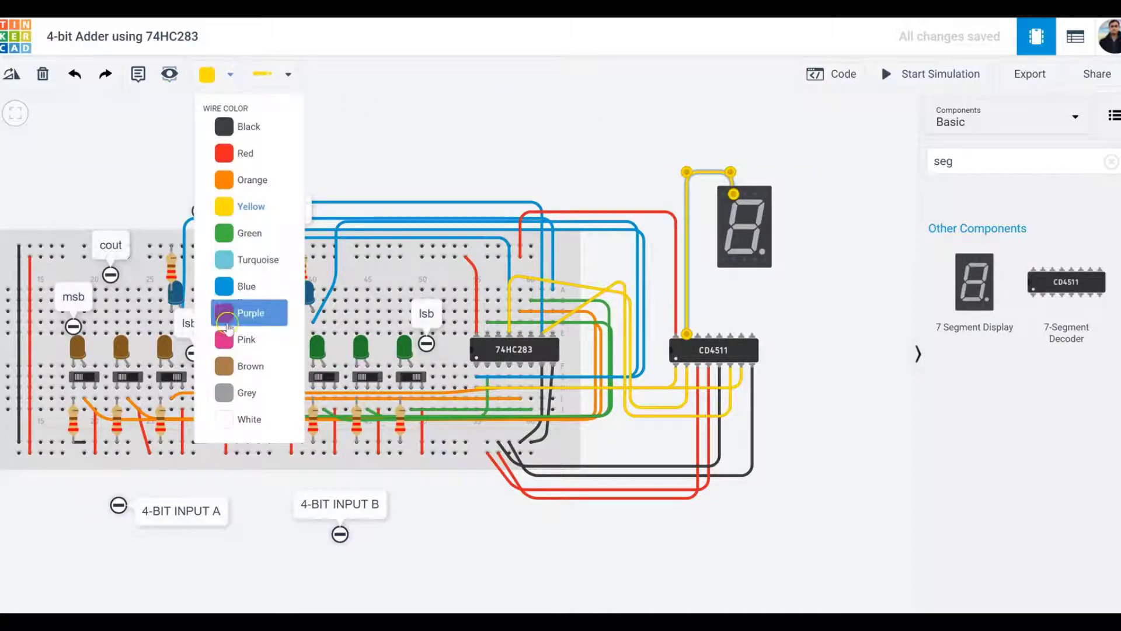
{"action": "left_click", "coordinate": [248, 313]}
{"action": "left_click", "coordinate": [555, 165]}
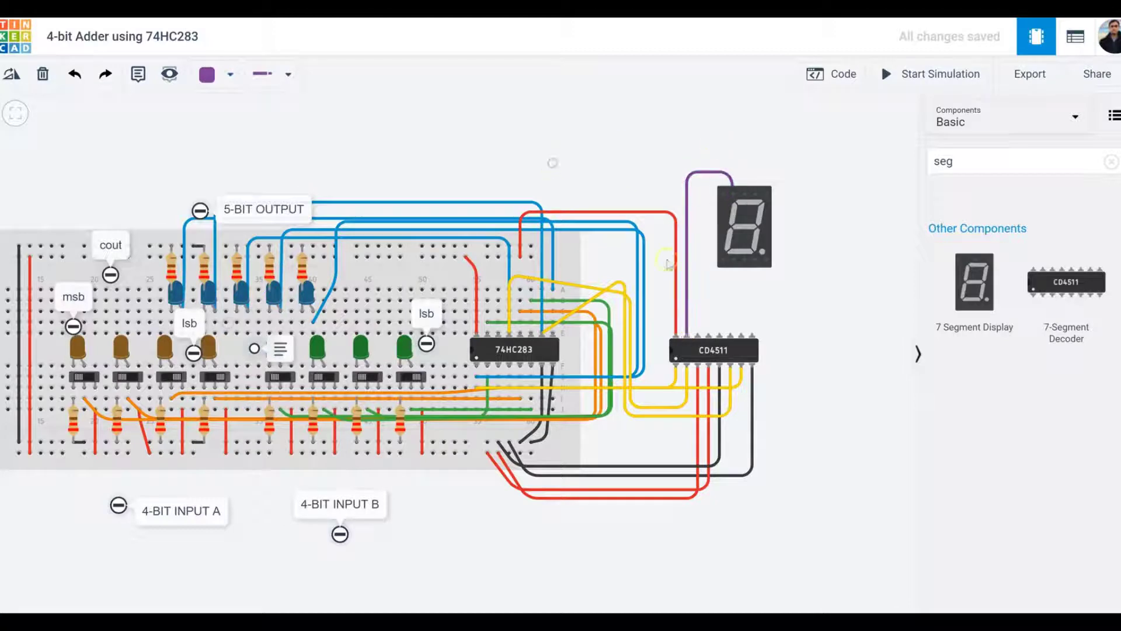
{"action": "left_click", "coordinate": [699, 337]}
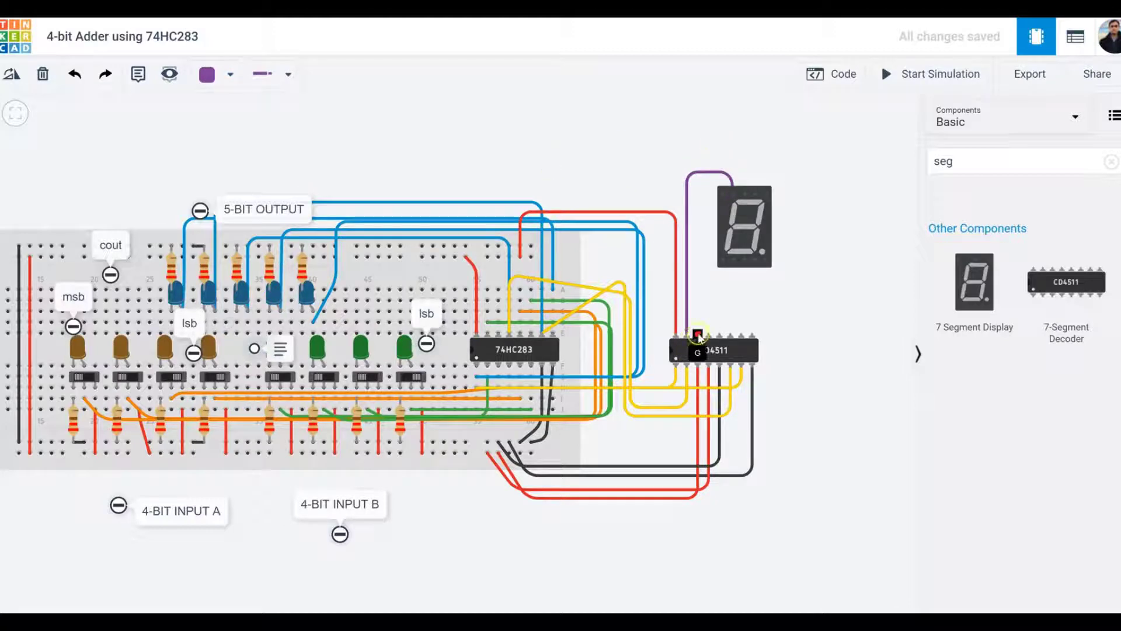
{"action": "left_click", "coordinate": [723, 194]}
{"action": "mouse_move", "coordinate": [723, 194]}
{"action": "left_mouse_down"}
{"action": "mouse_move", "coordinate": [698, 181]}
{"action": "mouse_move", "coordinate": [723, 192]}
{"action": "left_mouse_up"}
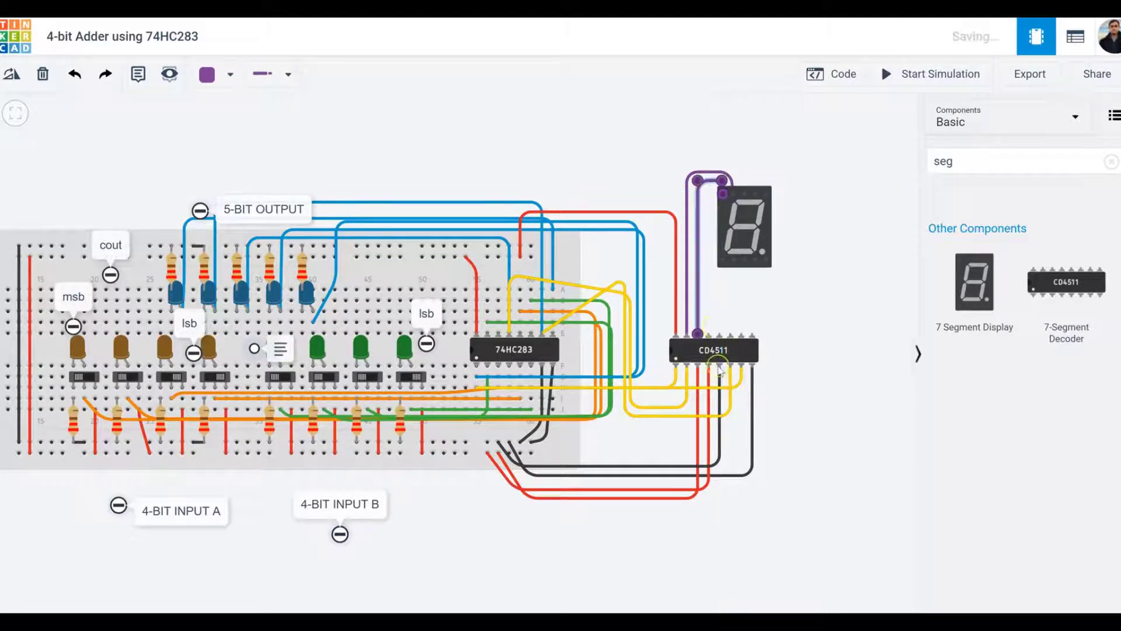
Step: Route a wire from the CD4511 A output over the display to its A pin
{"action": "left_click", "coordinate": [708, 334]}
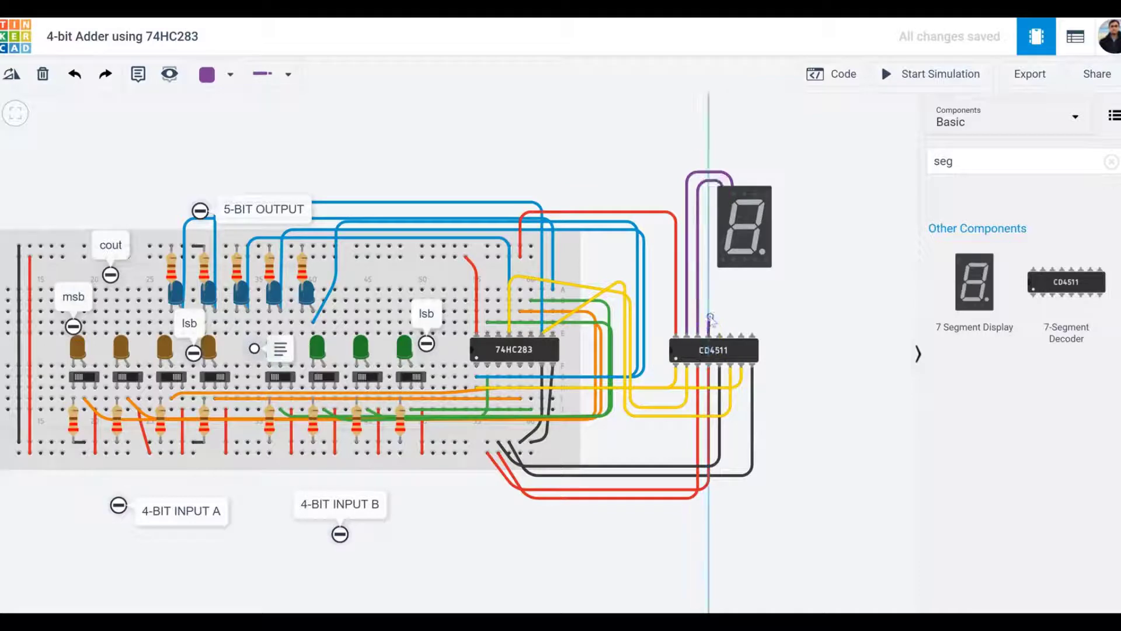
{"action": "left_click", "coordinate": [709, 159]}
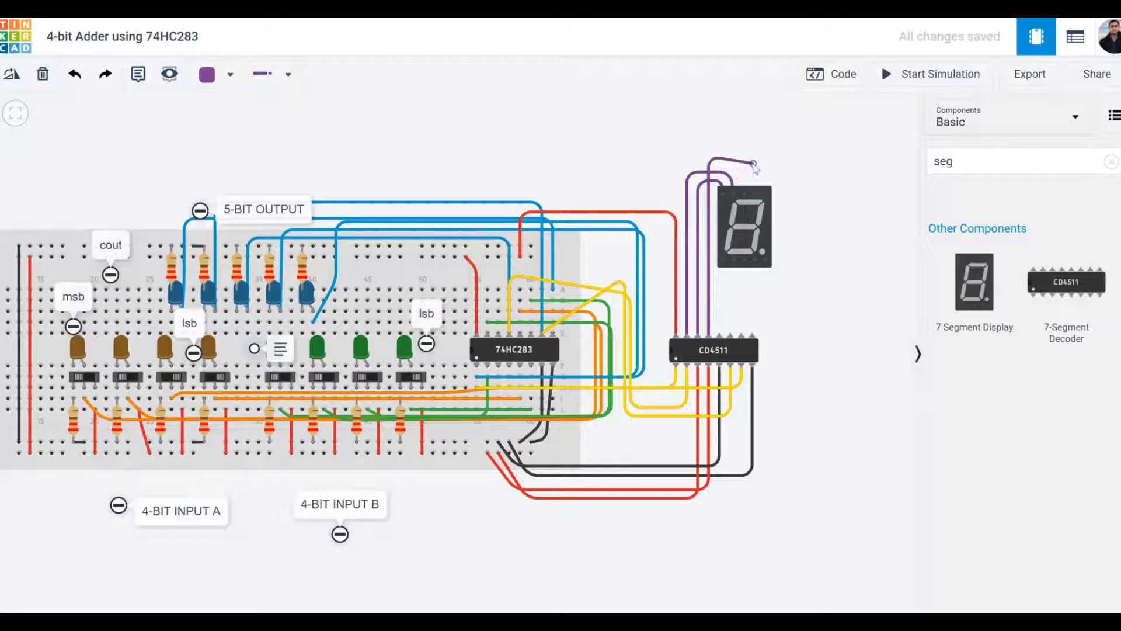
{"action": "left_click", "coordinate": [755, 156]}
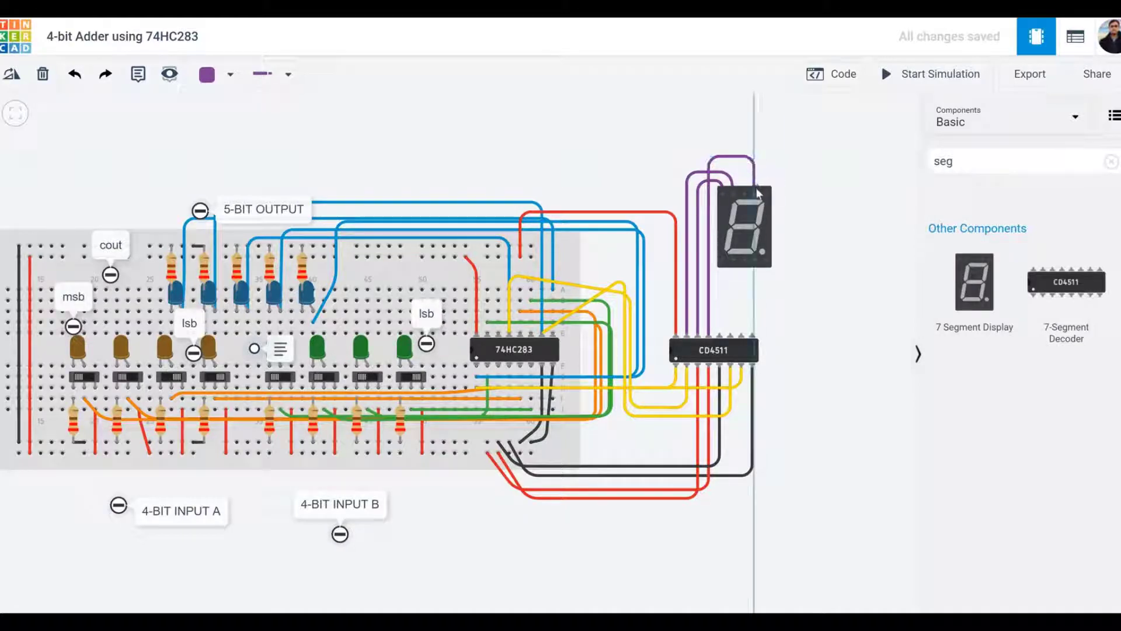
{"action": "left_click", "coordinate": [756, 194]}
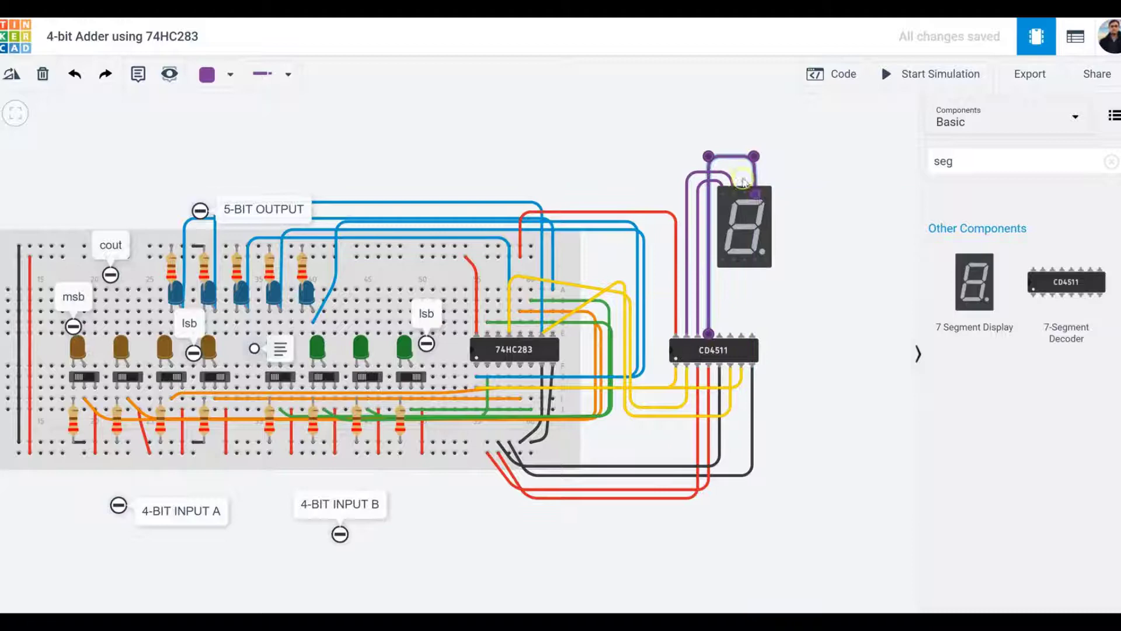
{"action": "left_click", "coordinate": [754, 156]}
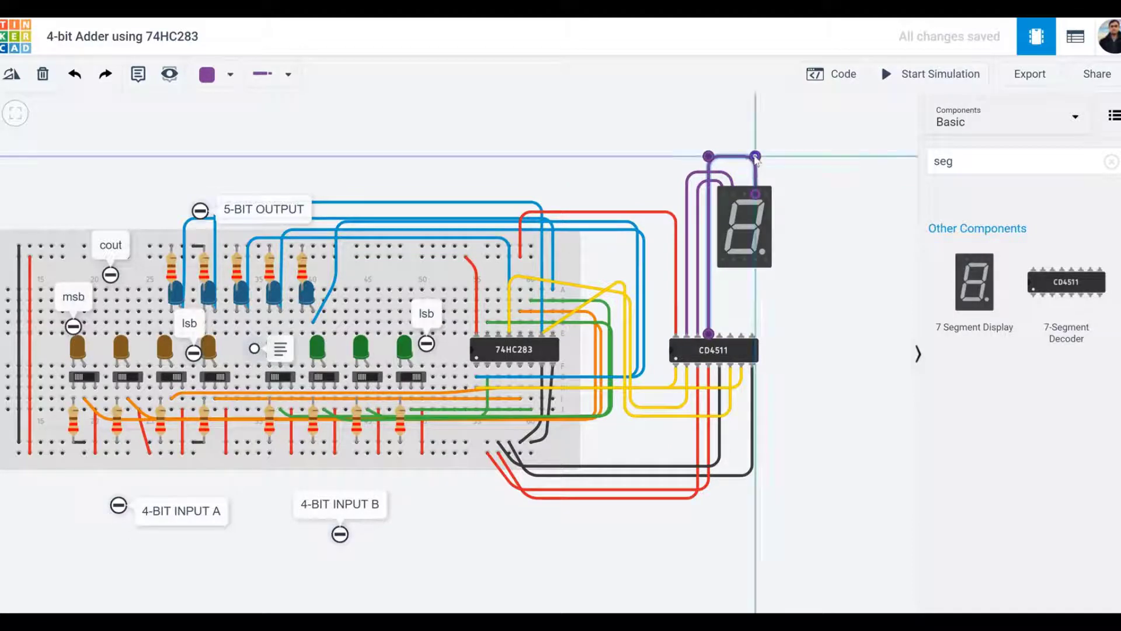
{"action": "left_click", "coordinate": [755, 314]}
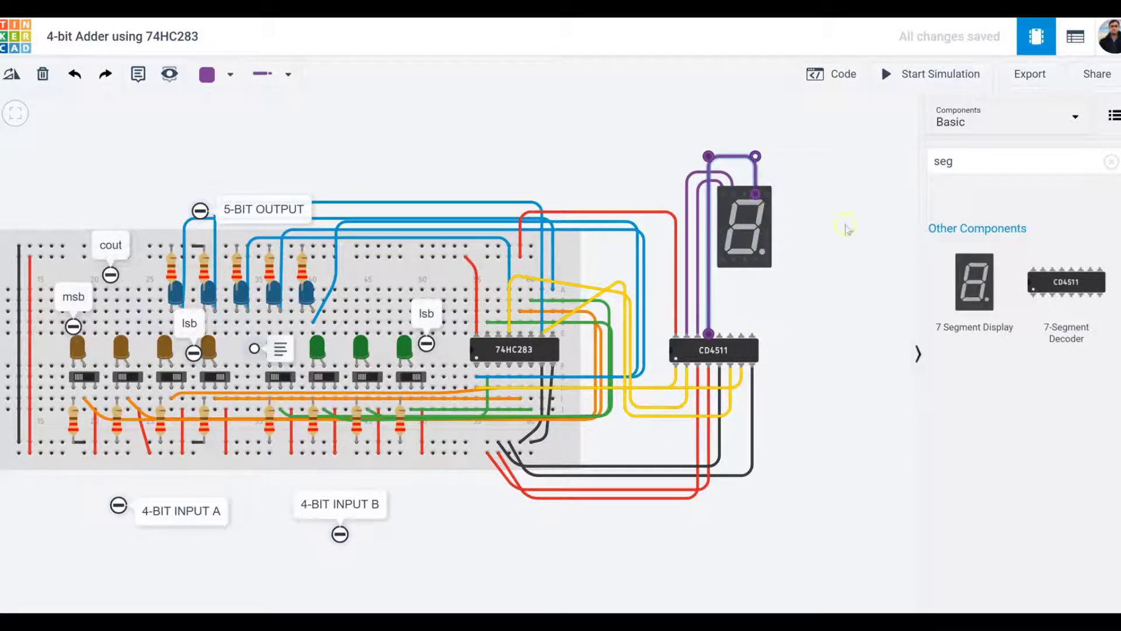
{"action": "left_click", "coordinate": [849, 246]}
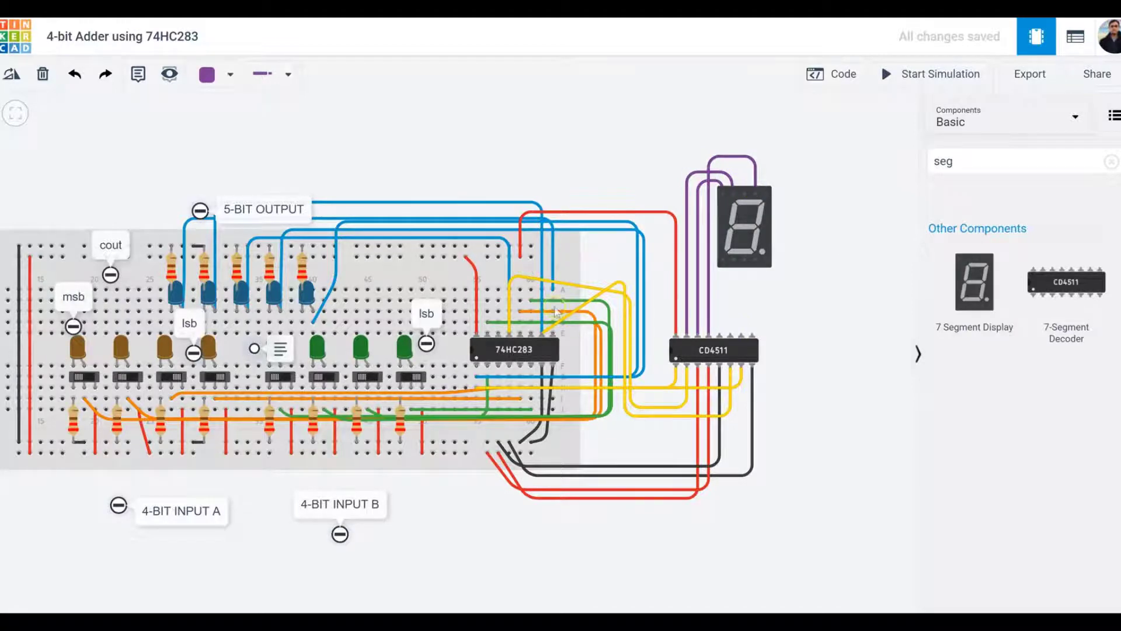
Step: Route a purple wire from the CD4511's B output around the display to its B pin
{"action": "left_click", "coordinate": [564, 279]}
{"action": "left_click", "coordinate": [720, 334]}
{"action": "left_click", "coordinate": [721, 320]}
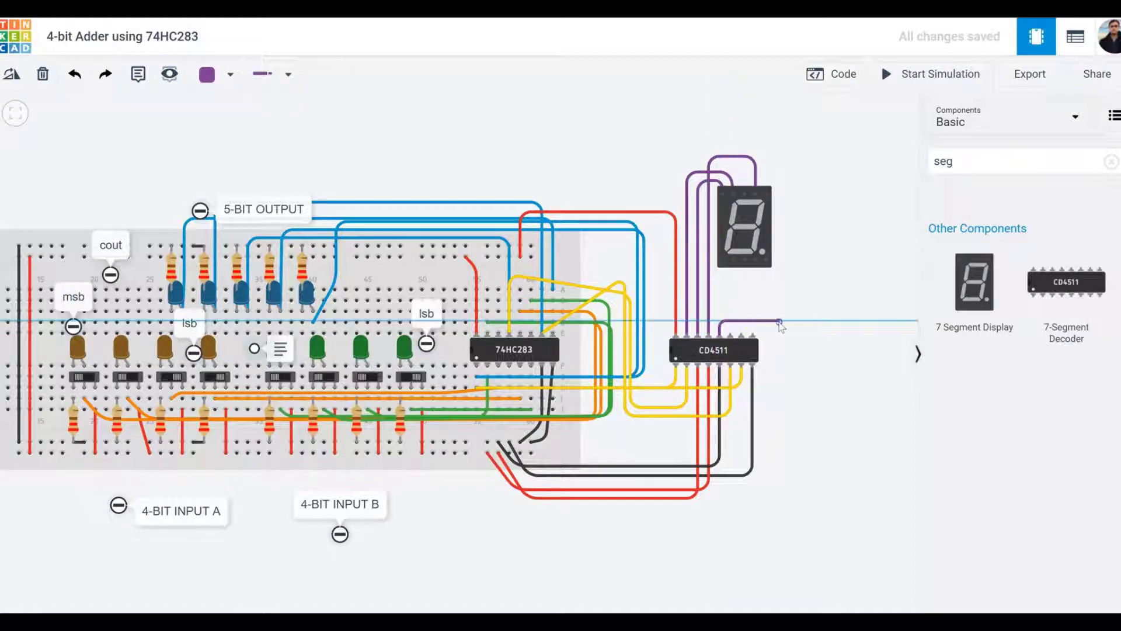
{"action": "left_click", "coordinate": [783, 321]}
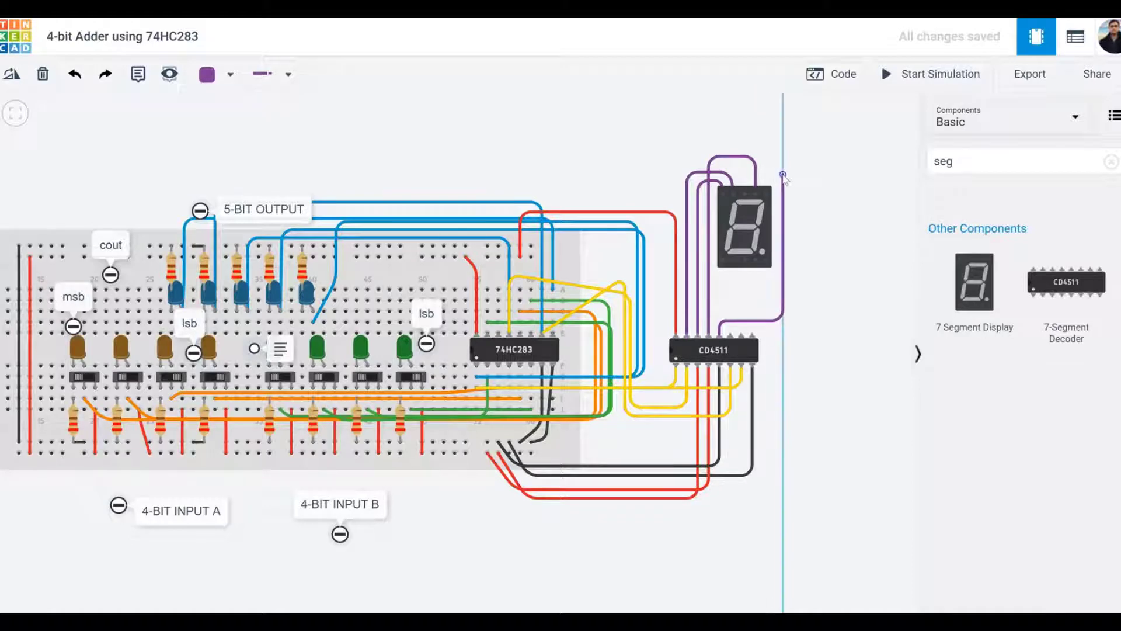
{"action": "left_click", "coordinate": [783, 174]}
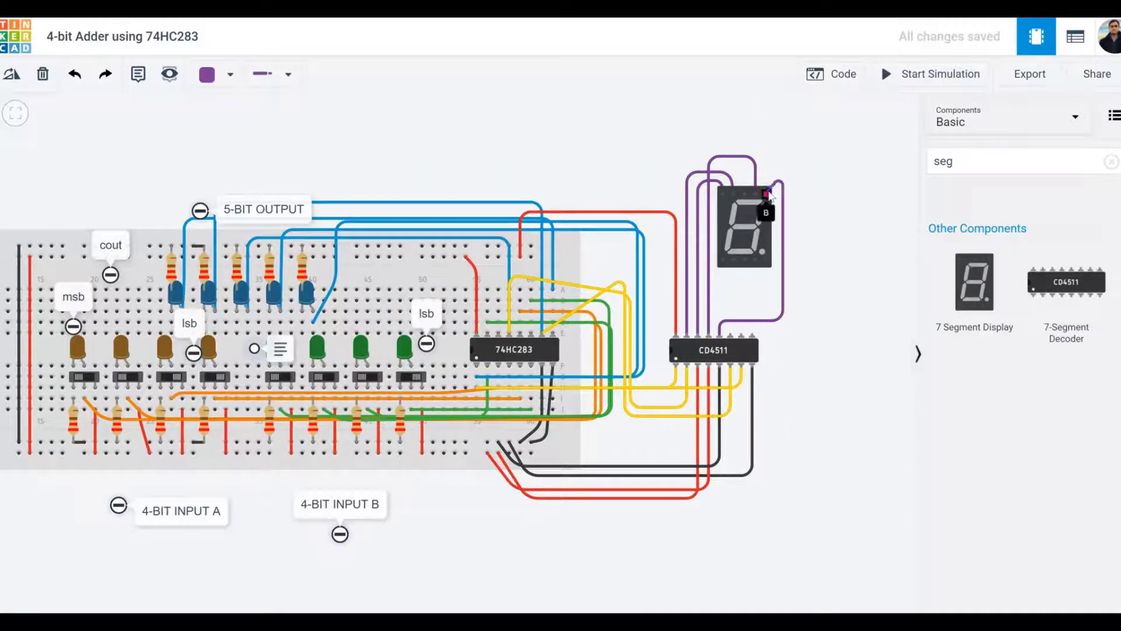
{"action": "left_click", "coordinate": [769, 194]}
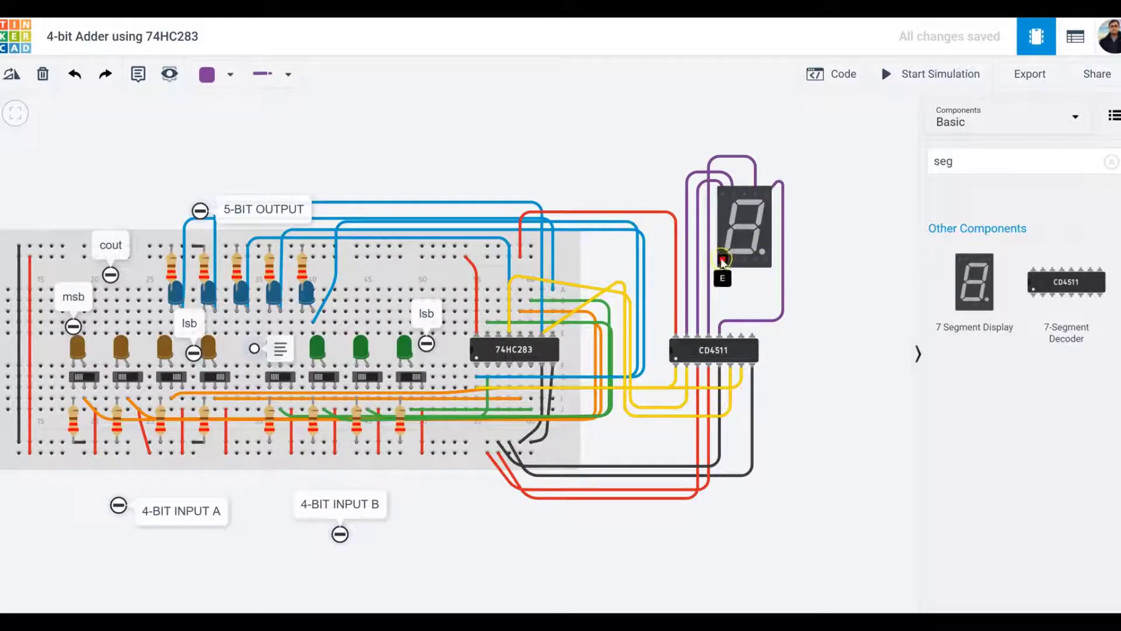
Step: Wire further CD4511 outputs to the display's D pin and bottom pin, straightening the bend
{"action": "left_click", "coordinate": [751, 338]}
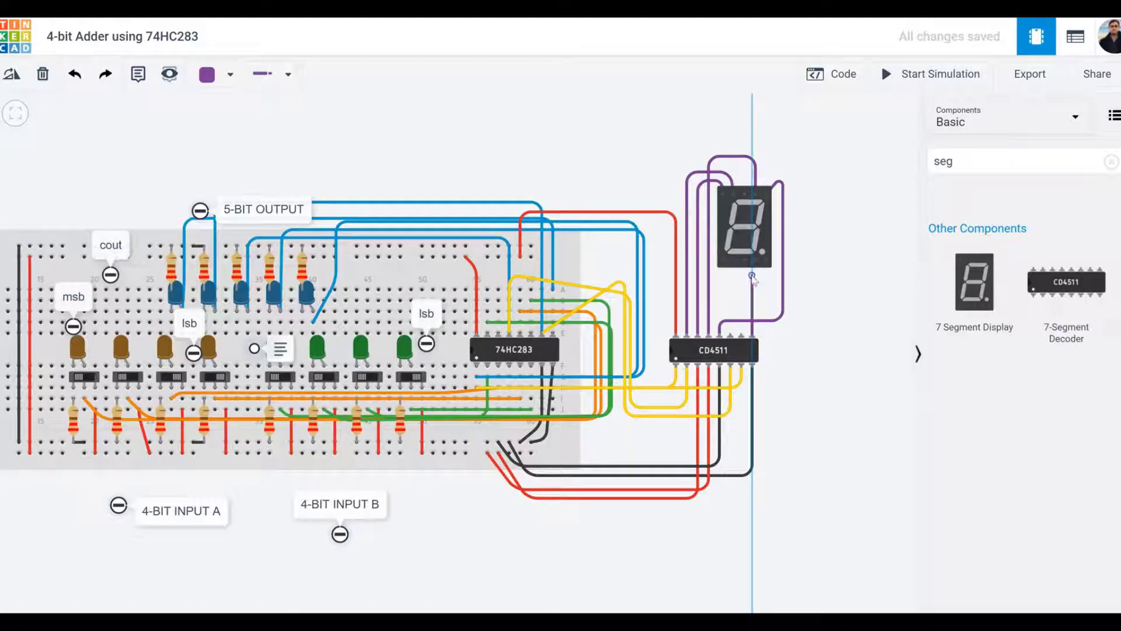
{"action": "left_click", "coordinate": [753, 275]}
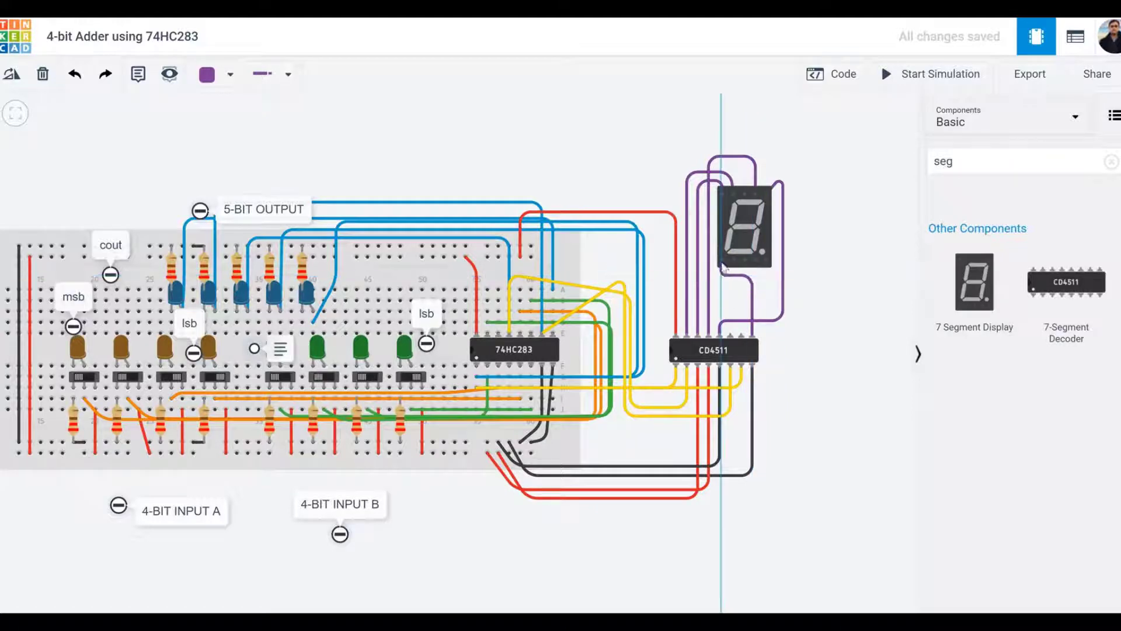
{"action": "left_click", "coordinate": [733, 259]}
{"action": "left_click", "coordinate": [752, 337]}
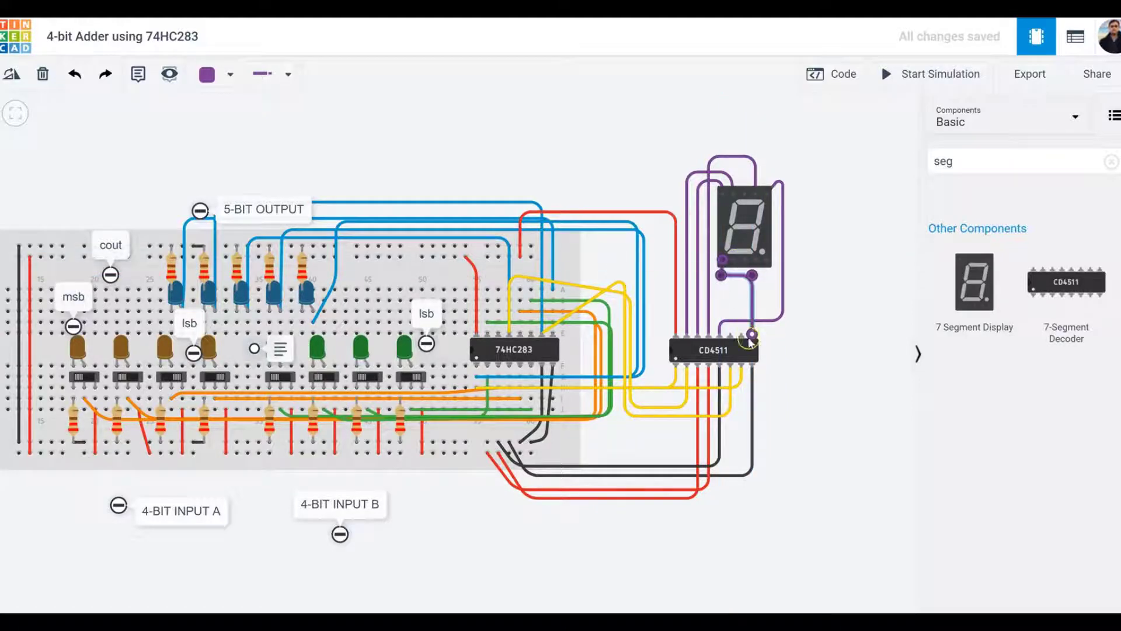
{"action": "left_click", "coordinate": [738, 332]}
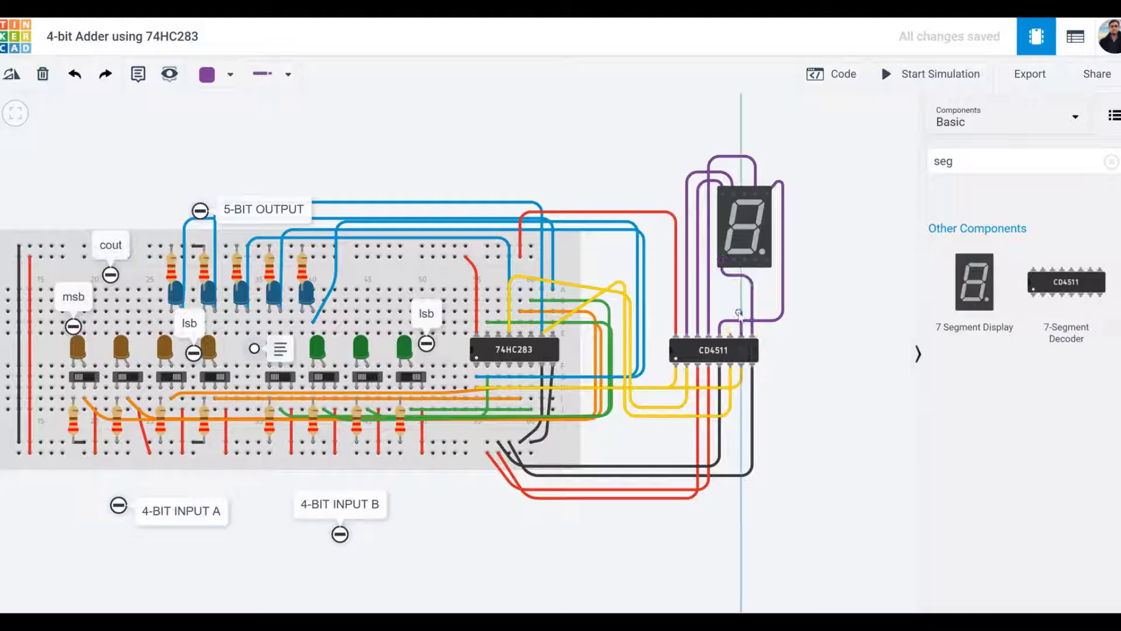
{"action": "left_click", "coordinate": [734, 261]}
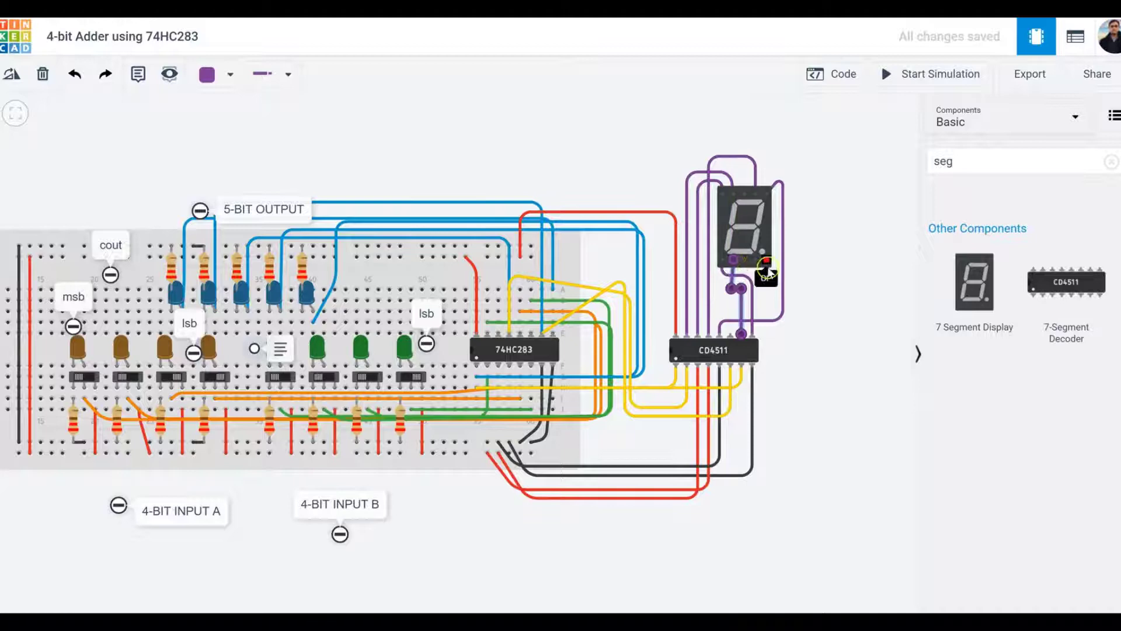
{"action": "left_click_drag", "start_coordinate": [731, 289], "coordinate": [734, 288]}
Step: Cancel the stray wire from the C pin and line up the C-pin wire's bend
{"action": "left_click", "coordinate": [757, 260]}
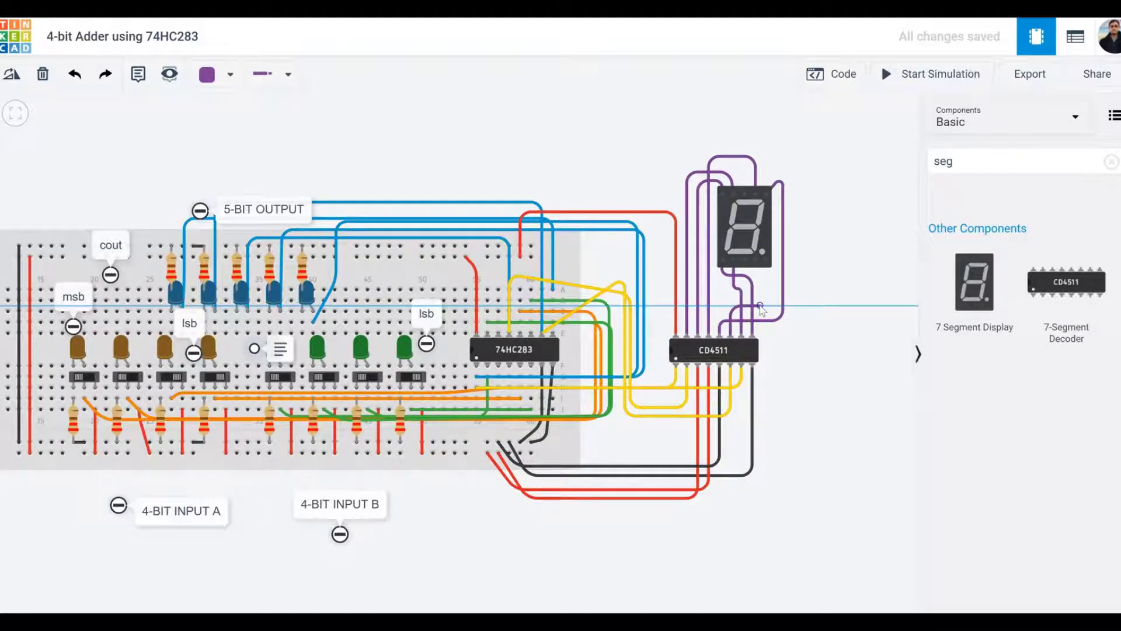
{"action": "key", "text": "Escape"}
{"action": "left_click", "coordinate": [758, 302]}
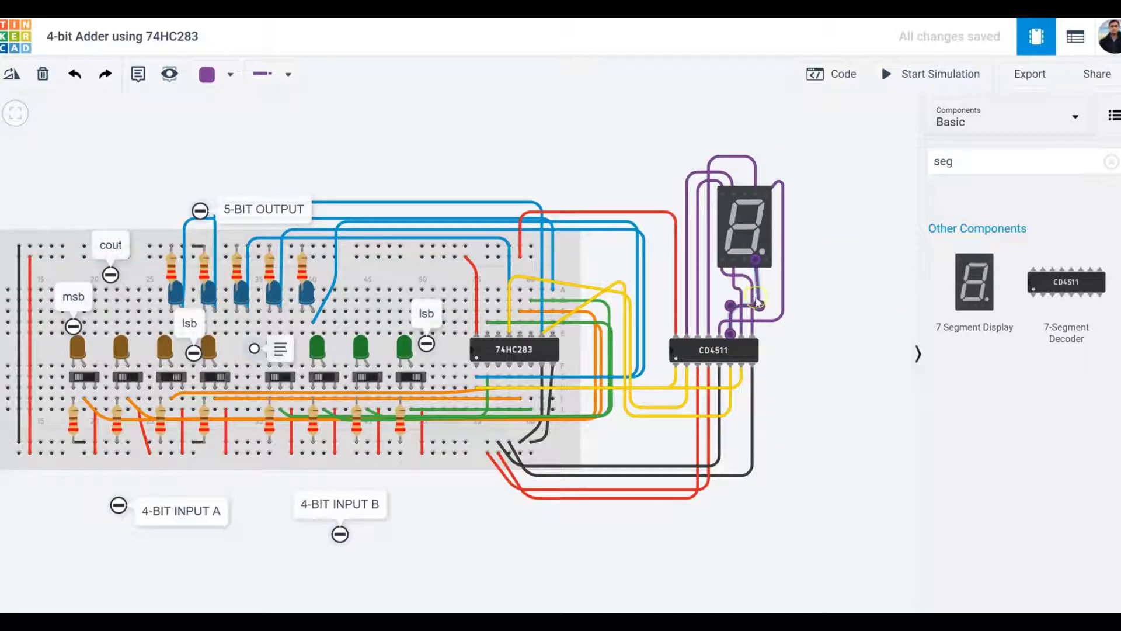
{"action": "left_click_drag", "start_coordinate": [759, 307], "coordinate": [754, 305]}
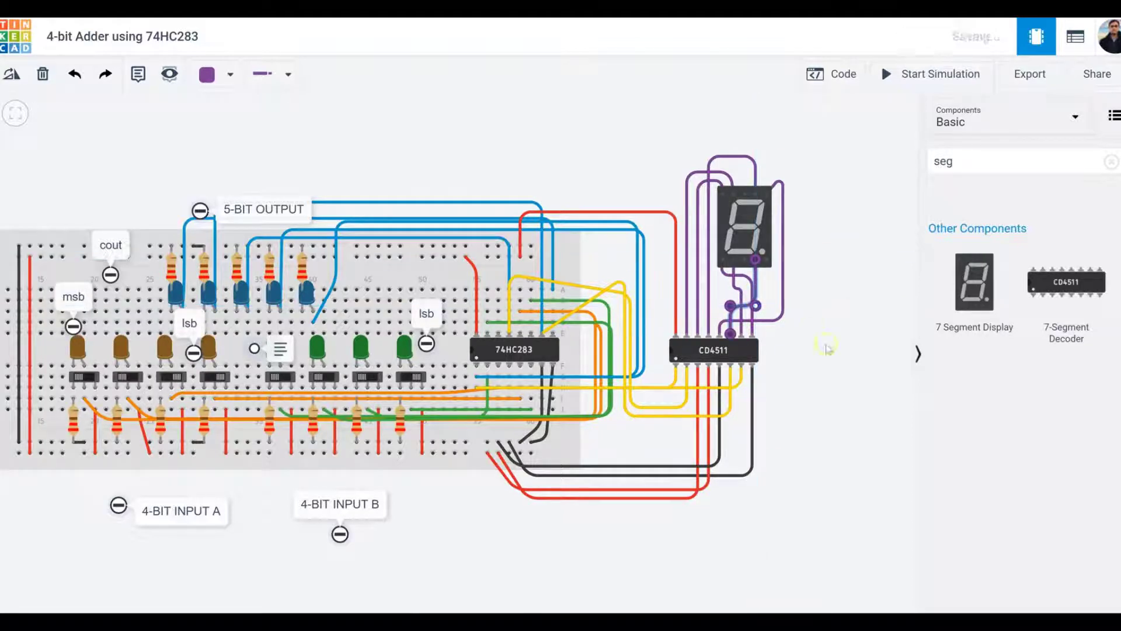
Step: Clear 'seg' from the component search and pan to the 74HC283, CD4511 and display
{"action": "left_click", "coordinate": [832, 405]}
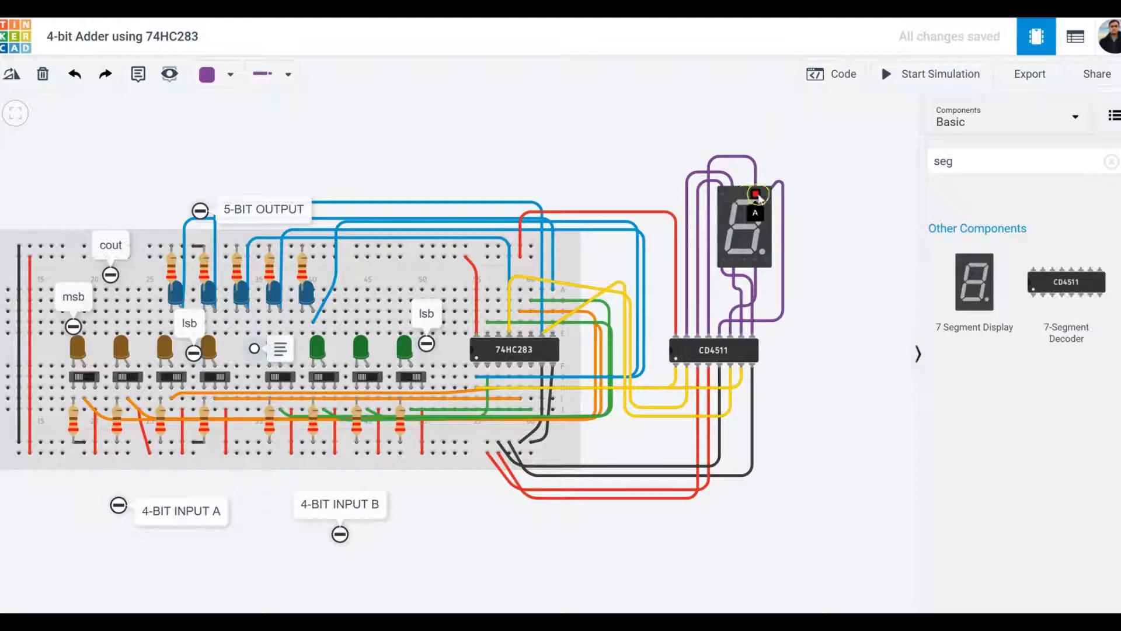
{"action": "left_click_drag", "start_coordinate": [530, 205], "coordinate": [545, 307]}
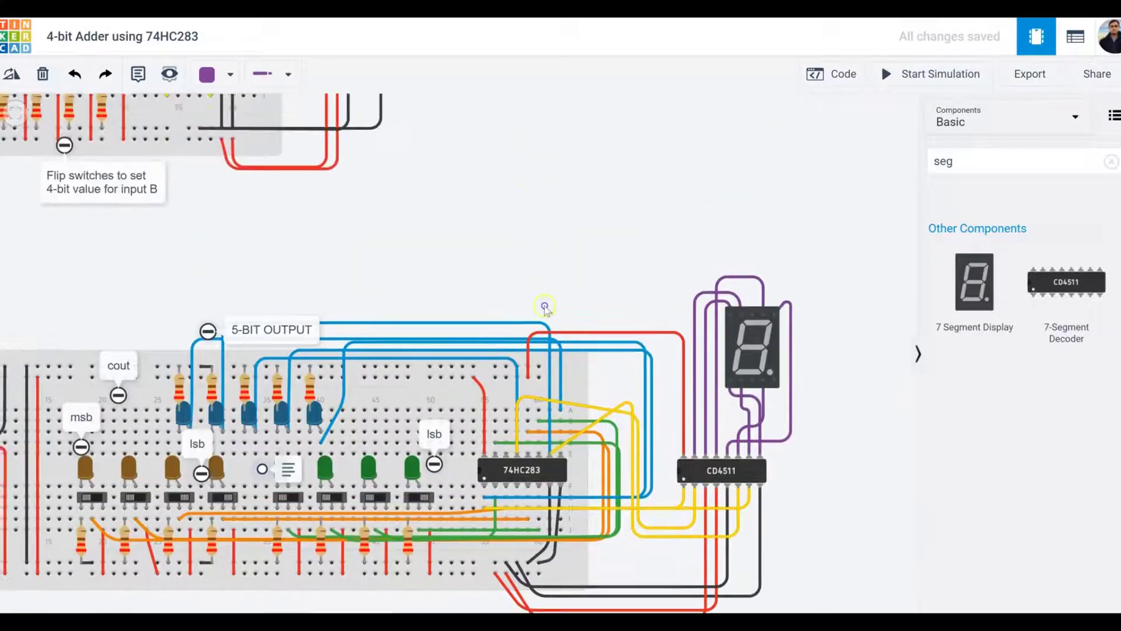
{"action": "left_click_drag", "start_coordinate": [570, 220], "coordinate": [631, 391]}
{"action": "left_click_drag", "start_coordinate": [622, 257], "coordinate": [626, 286]}
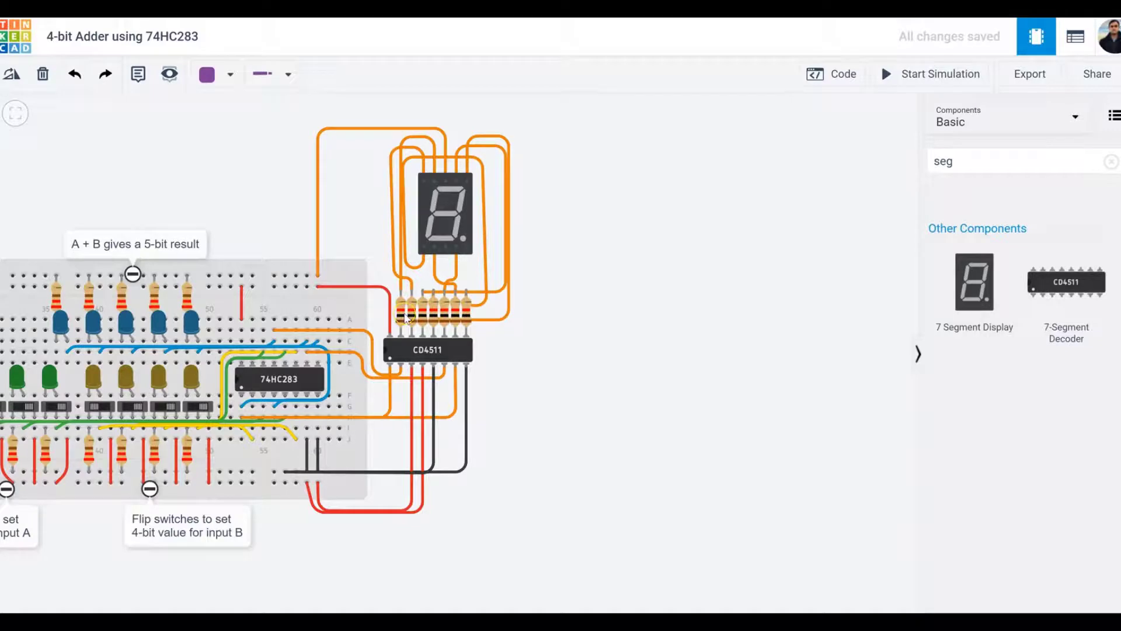
{"action": "scroll", "coordinate": [601, 333], "scroll_direction": "down", "scroll_amount": 3}
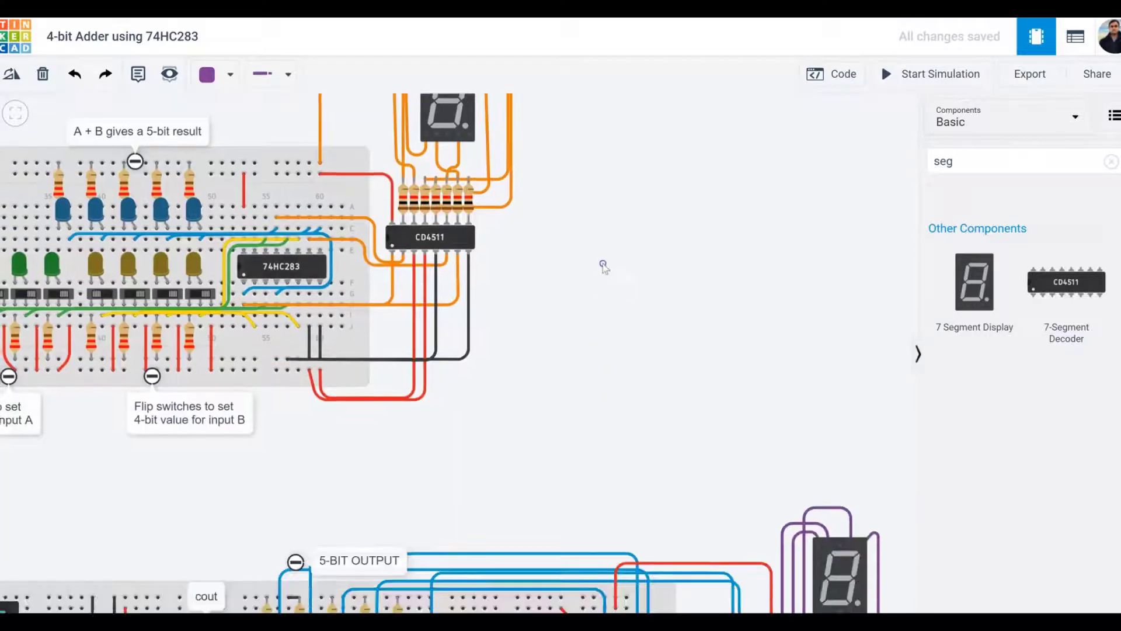
{"action": "left_click_drag", "start_coordinate": [646, 349], "coordinate": [727, 223]}
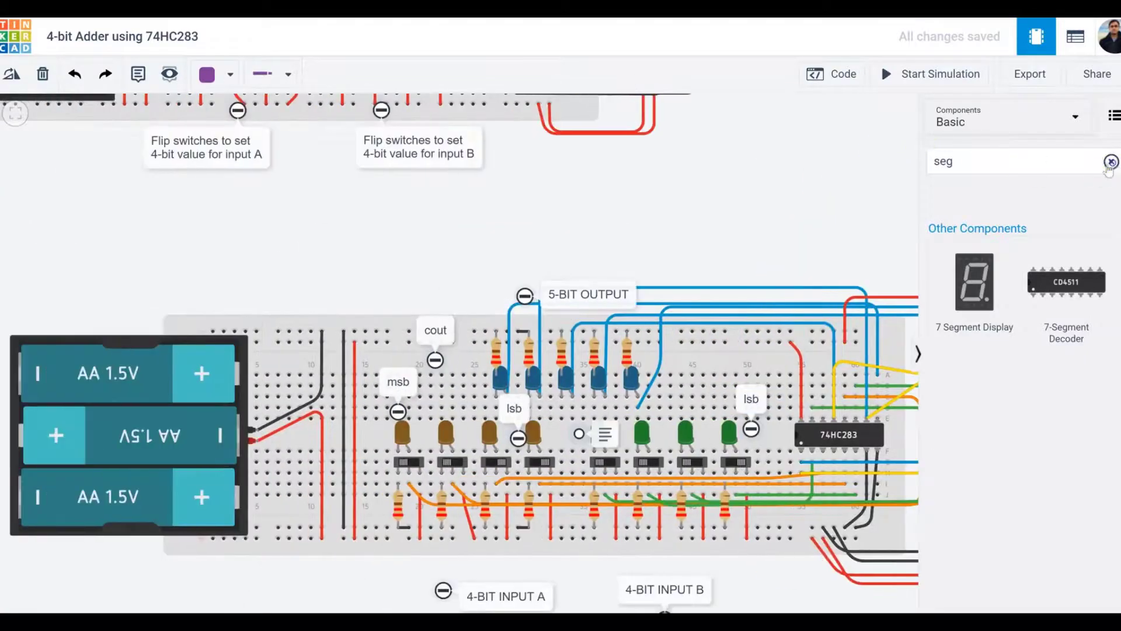
{"action": "left_click", "coordinate": [1111, 162]}
{"action": "left_click_drag", "start_coordinate": [863, 238], "coordinate": [563, 107]}
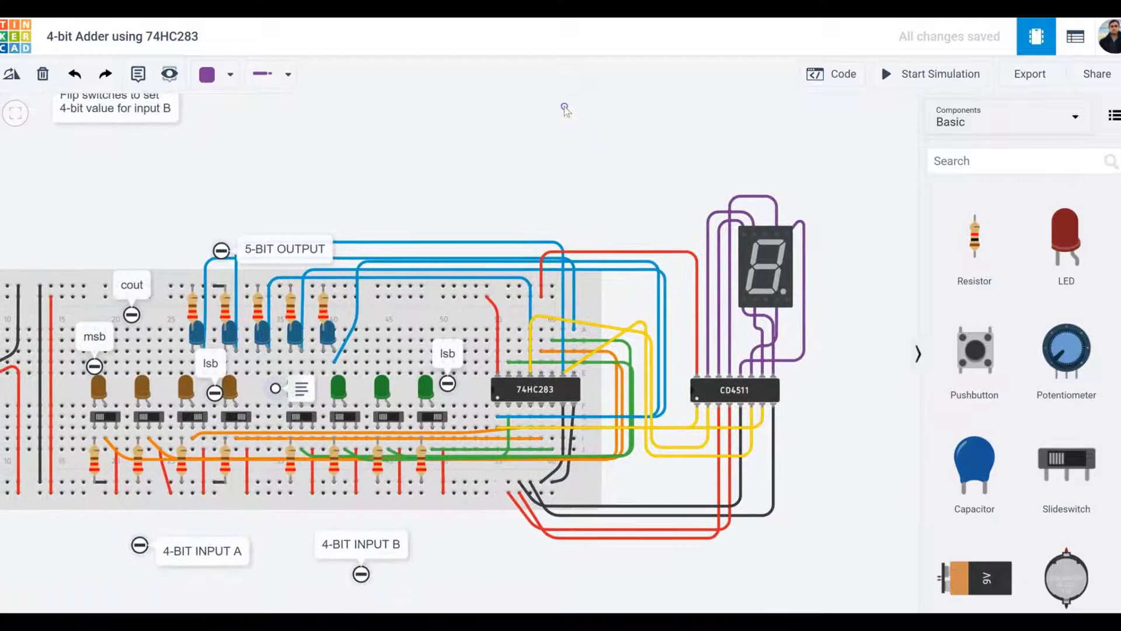
Step: Place a resistor near the 74HC283 and wire the display's common pin to its top lead
{"action": "left_click_drag", "start_coordinate": [972, 252], "coordinate": [512, 245]}
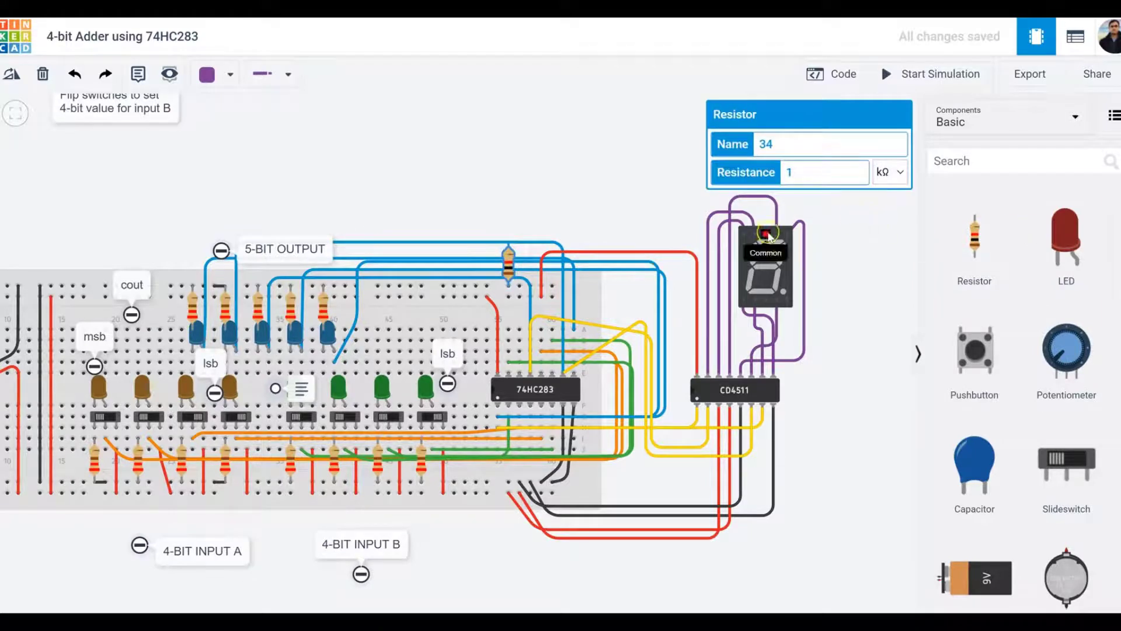
{"action": "left_click", "coordinate": [768, 219]}
{"action": "left_click", "coordinate": [763, 180]}
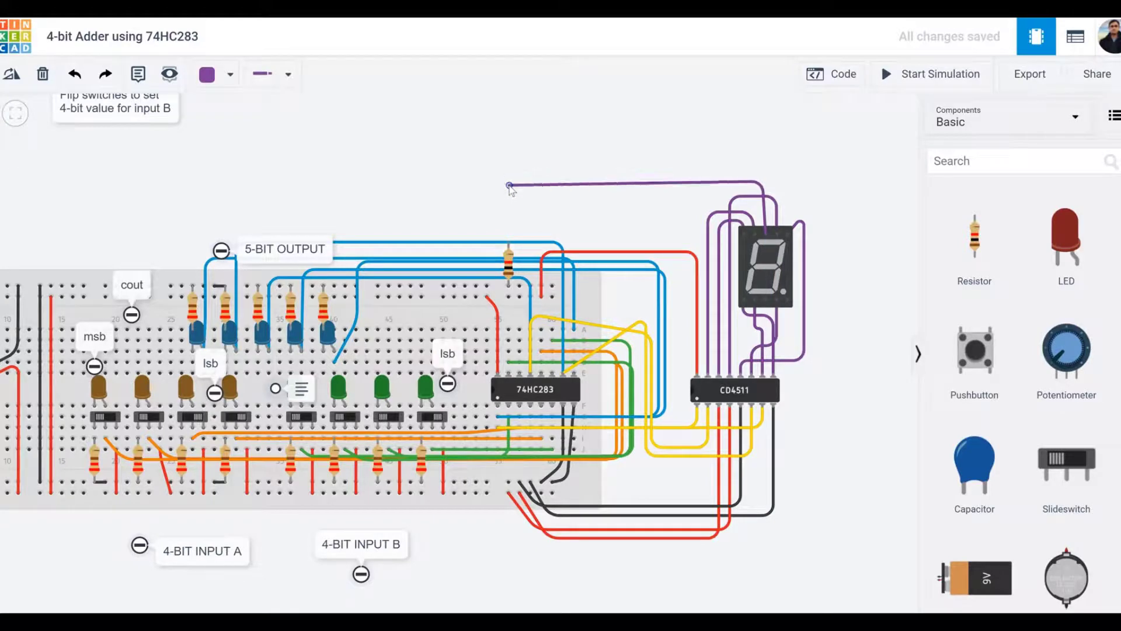
{"action": "left_click", "coordinate": [509, 186]}
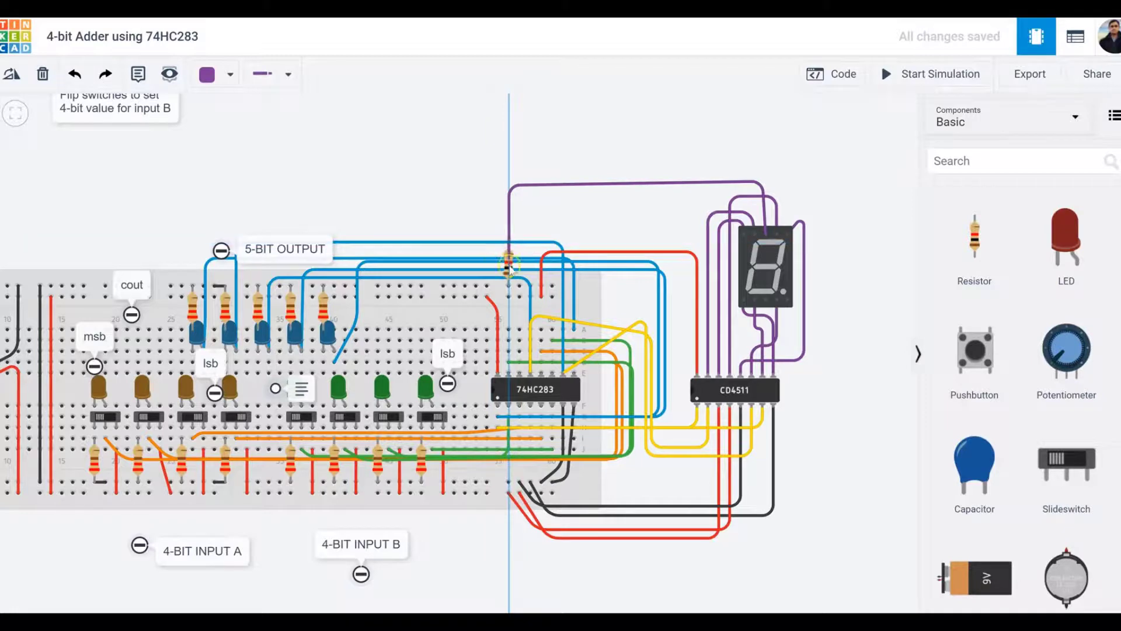
{"action": "left_click", "coordinate": [509, 255]}
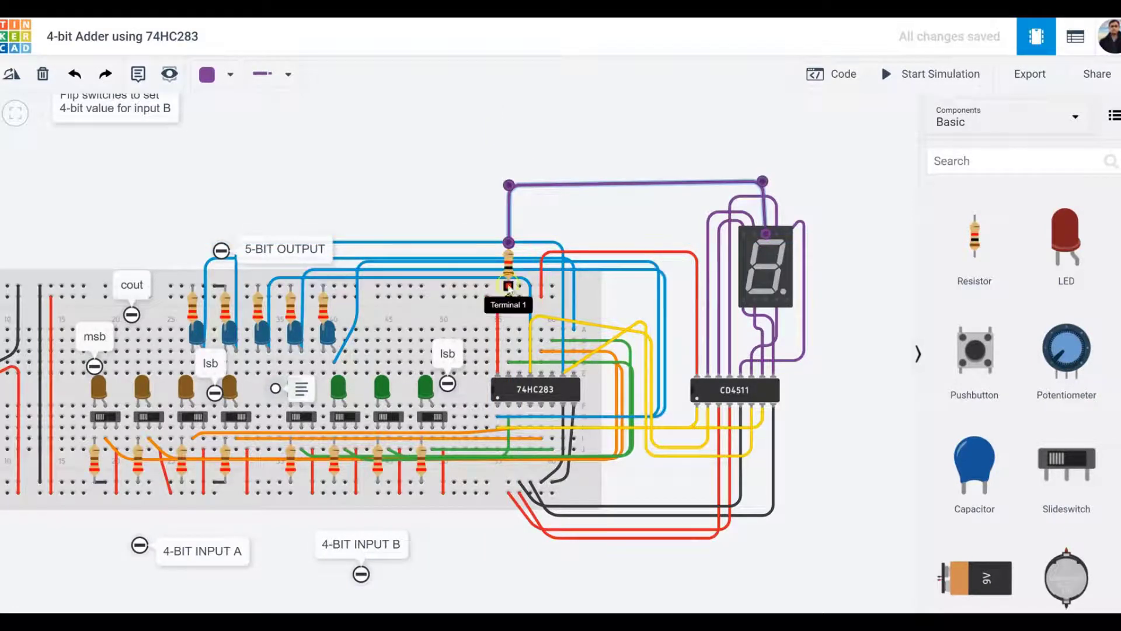
{"action": "left_click", "coordinate": [513, 259]}
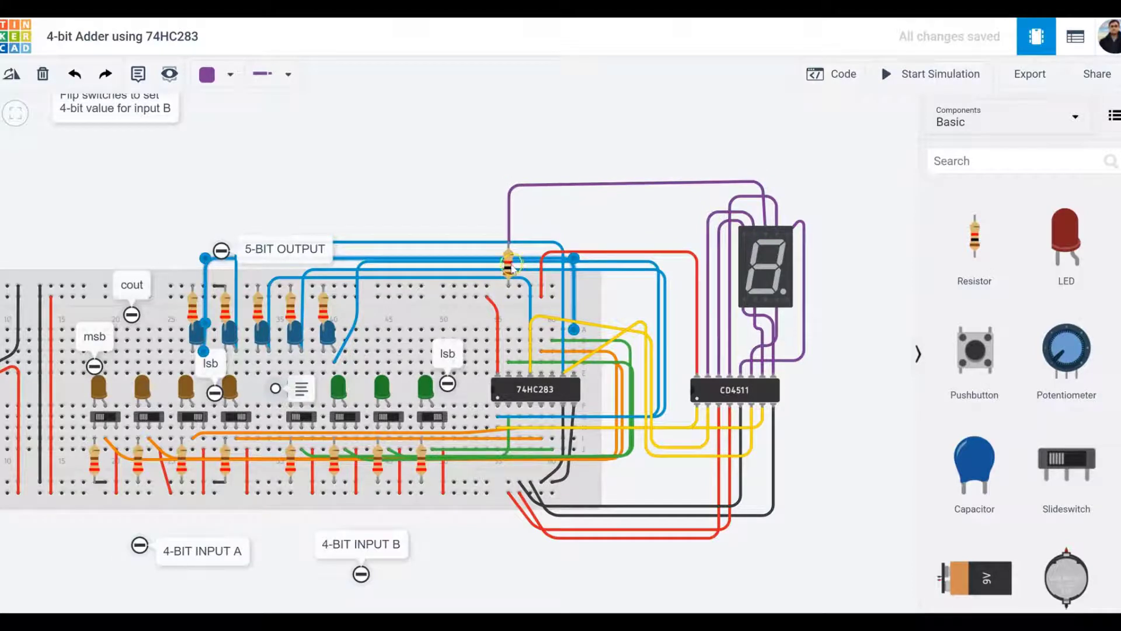
{"action": "left_click", "coordinate": [509, 264]}
{"action": "left_click", "coordinate": [504, 211]}
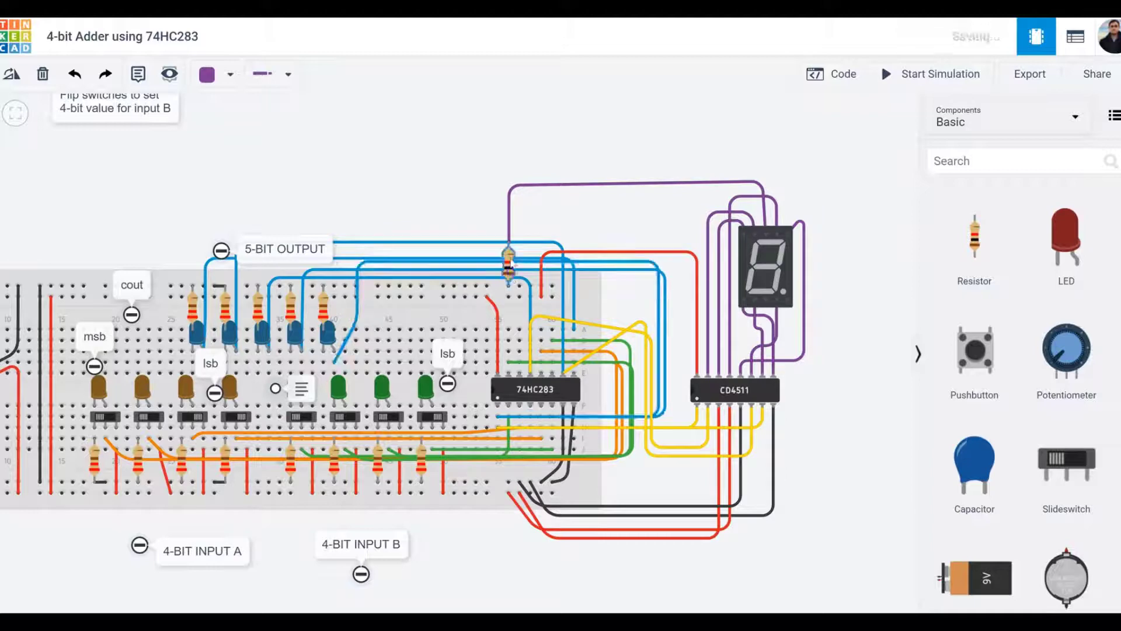
Step: Set the new resistor's resistance to 0.33 kΩ
{"action": "scroll", "coordinate": [536, 212], "scroll_direction": "up", "scroll_amount": 2}
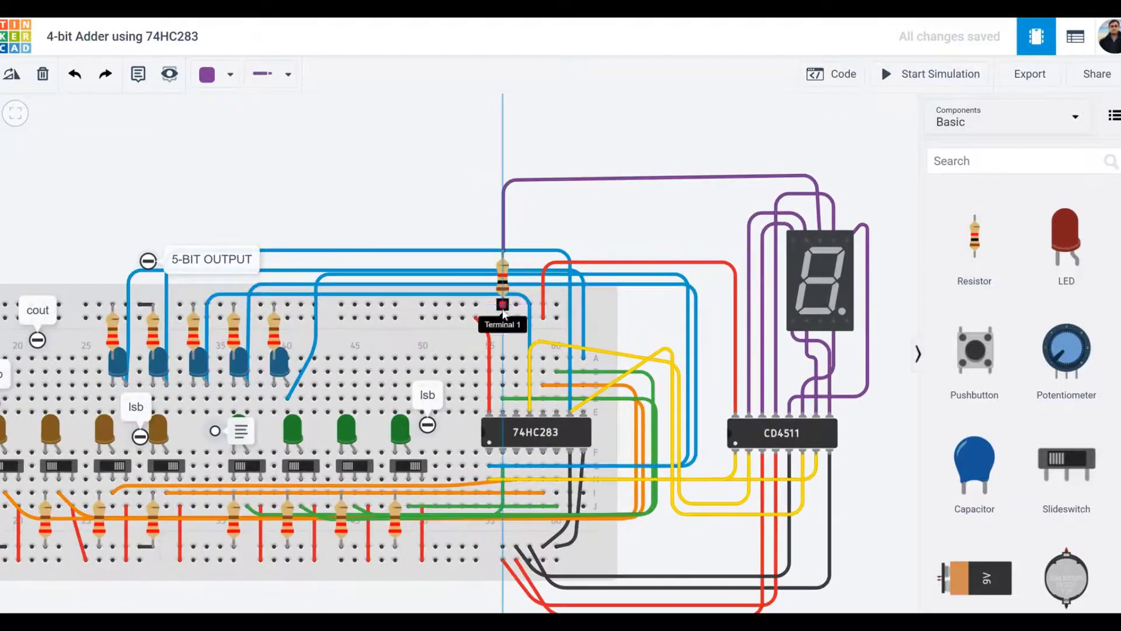
{"action": "left_click", "coordinate": [502, 279]}
{"action": "left_click", "coordinate": [787, 176]}
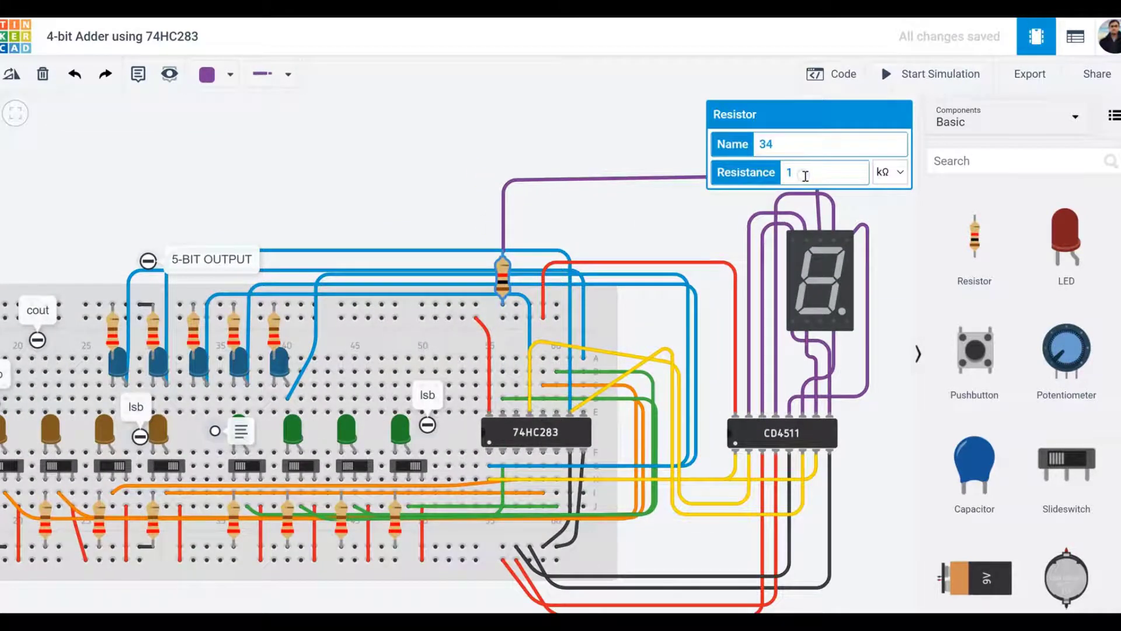
{"action": "key", "text": "BackSpace"}
{"action": "type", "text": "0.33"}
Step: Delete the misplaced purple wire and redraw it from the resistor's other end to the display's common pin
{"action": "left_click", "coordinate": [467, 196]}
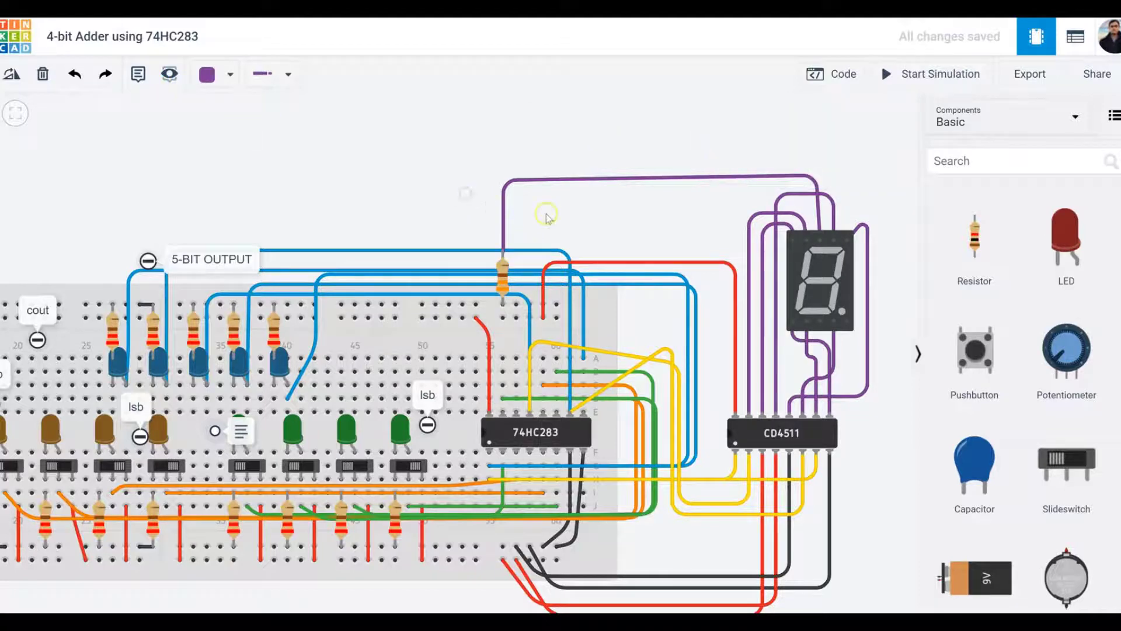
{"action": "left_click", "coordinate": [502, 204]}
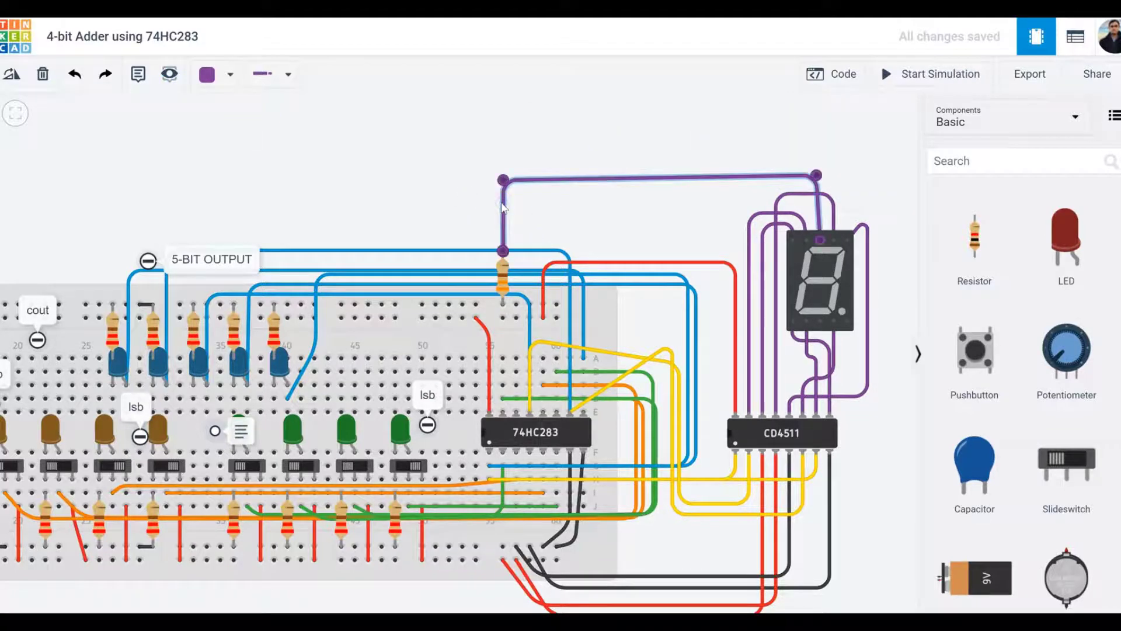
{"action": "key", "text": "Delete"}
{"action": "left_click", "coordinate": [502, 251]}
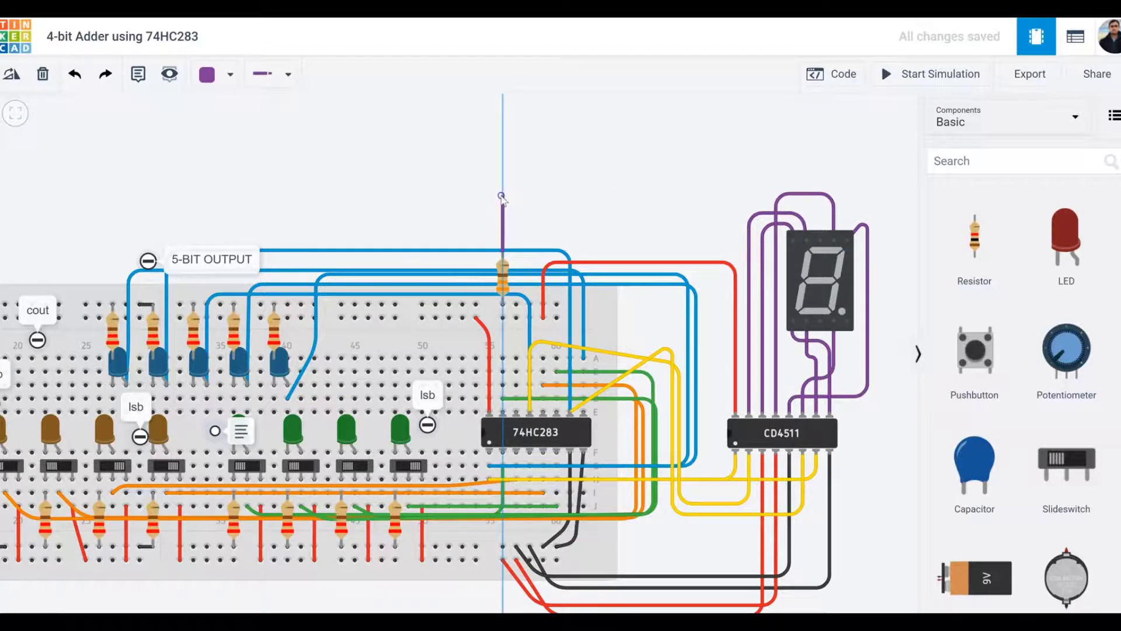
{"action": "left_click", "coordinate": [502, 189]}
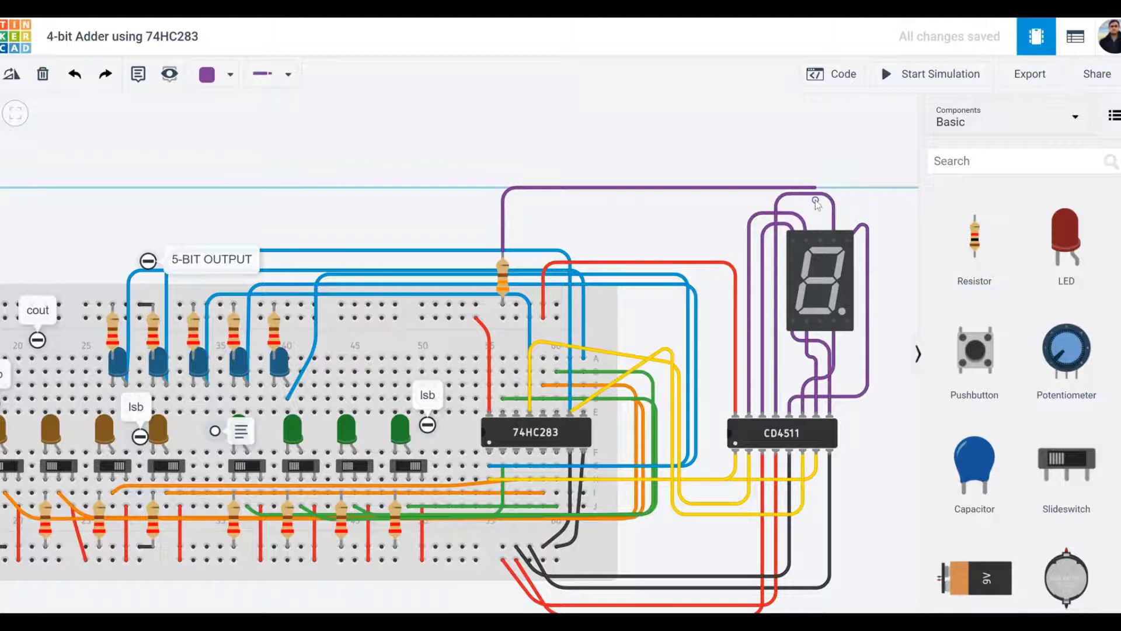
{"action": "left_click", "coordinate": [815, 188]}
{"action": "left_click", "coordinate": [821, 240]}
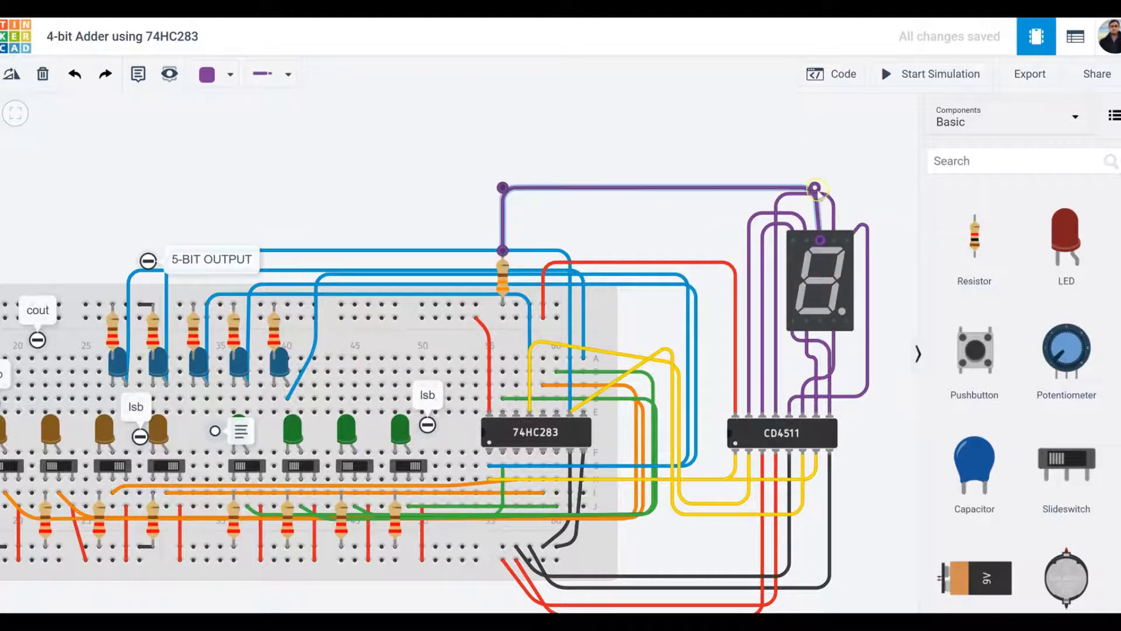
{"action": "left_click_drag", "start_coordinate": [815, 188], "coordinate": [821, 187]}
Step: Change the new resistor-to-common wire's colour to pink
{"action": "left_click", "coordinate": [819, 328]}
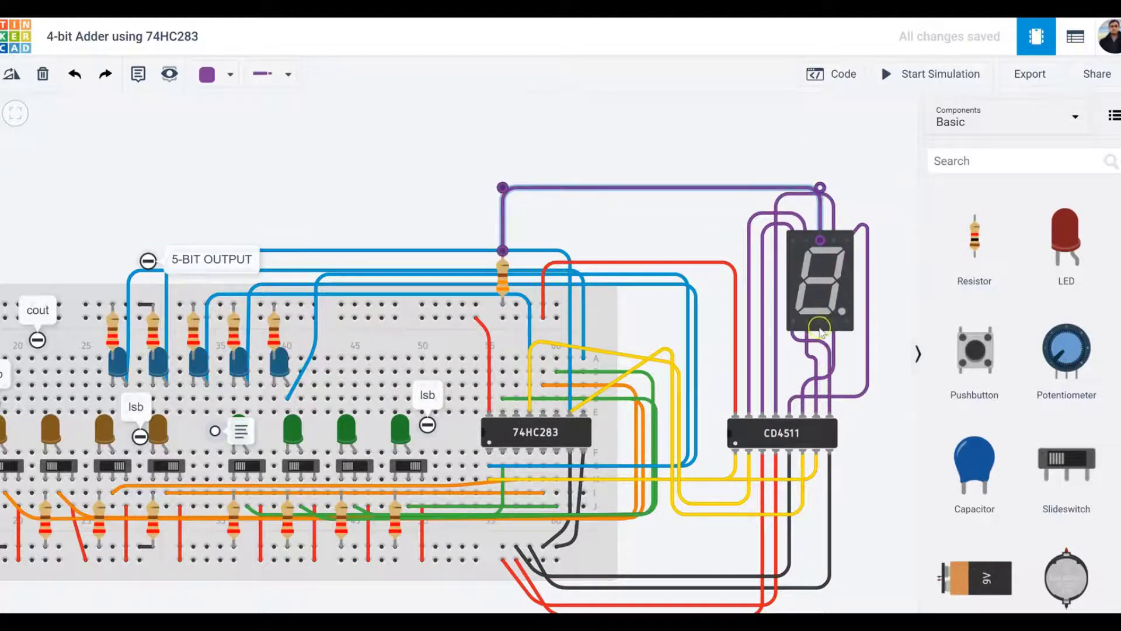
{"action": "left_click", "coordinate": [824, 212]}
{"action": "left_click", "coordinate": [790, 185]}
{"action": "left_click", "coordinate": [692, 252]}
{"action": "left_click", "coordinate": [230, 75]}
{"action": "left_click", "coordinate": [230, 75]}
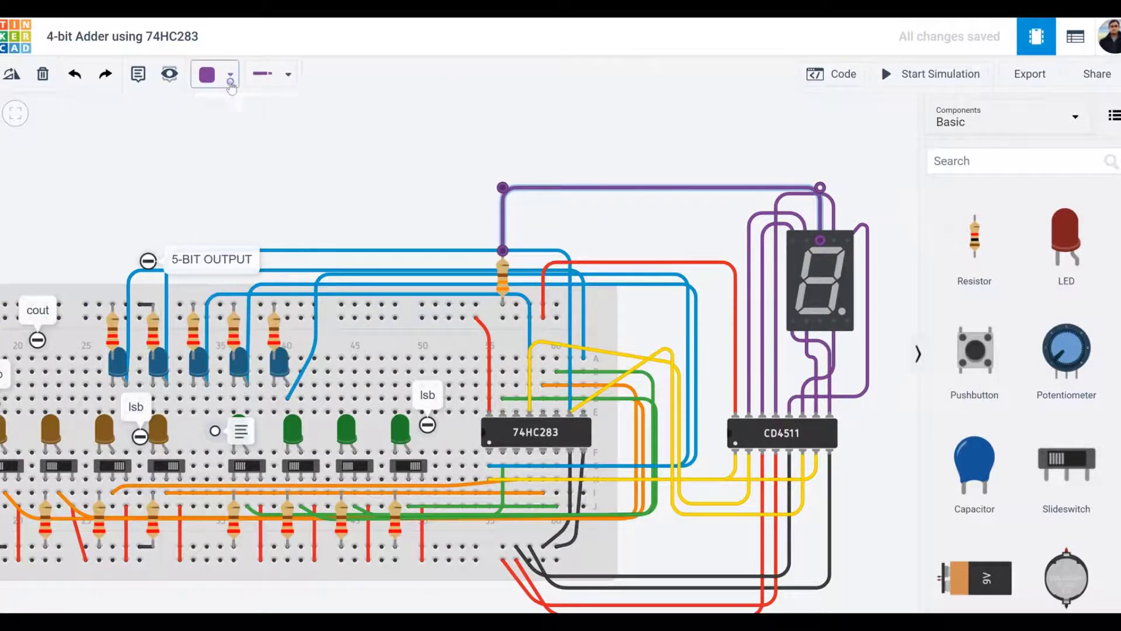
{"action": "left_click", "coordinate": [230, 75]}
{"action": "left_click", "coordinate": [228, 340]}
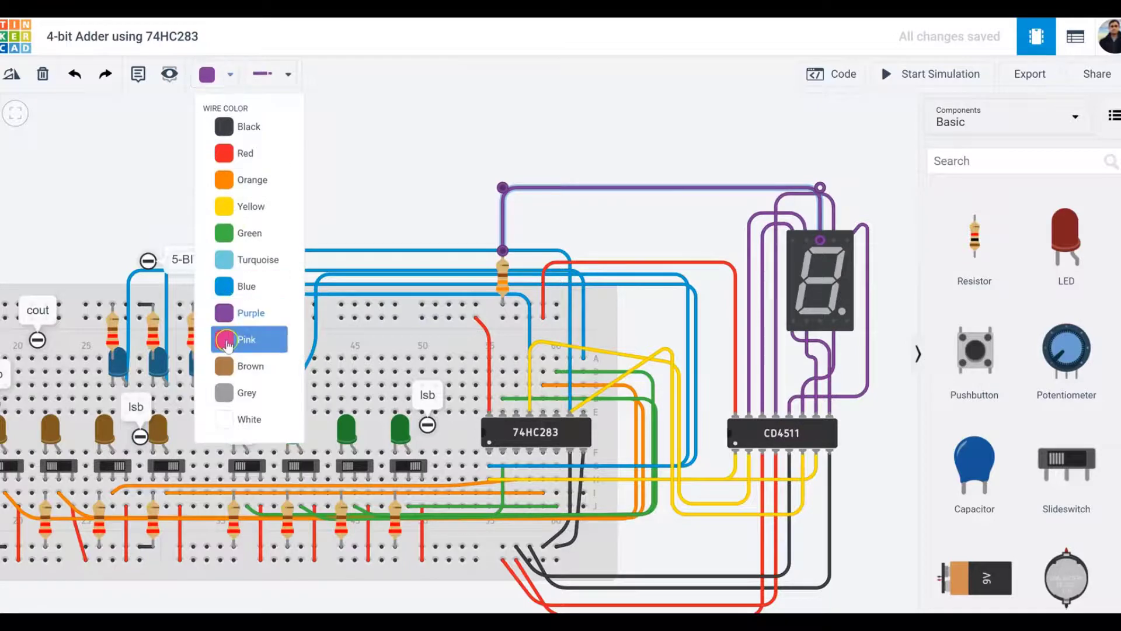
{"action": "left_click", "coordinate": [439, 165]}
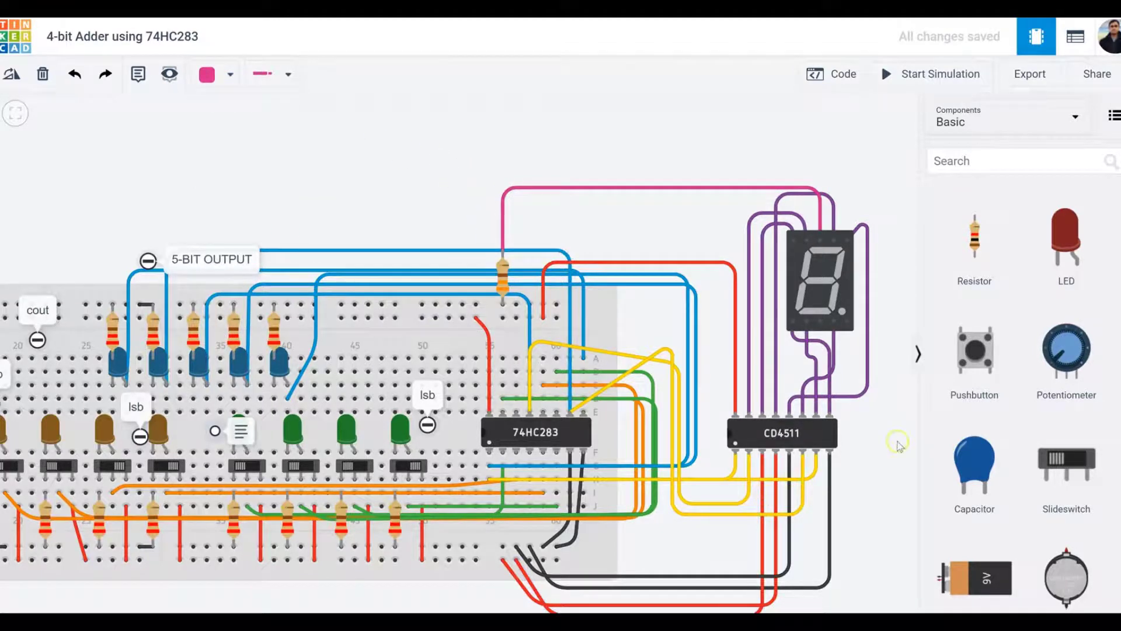
Step: Set the 7-segment display's common terminal to Cathode
{"action": "left_click", "coordinate": [825, 285]}
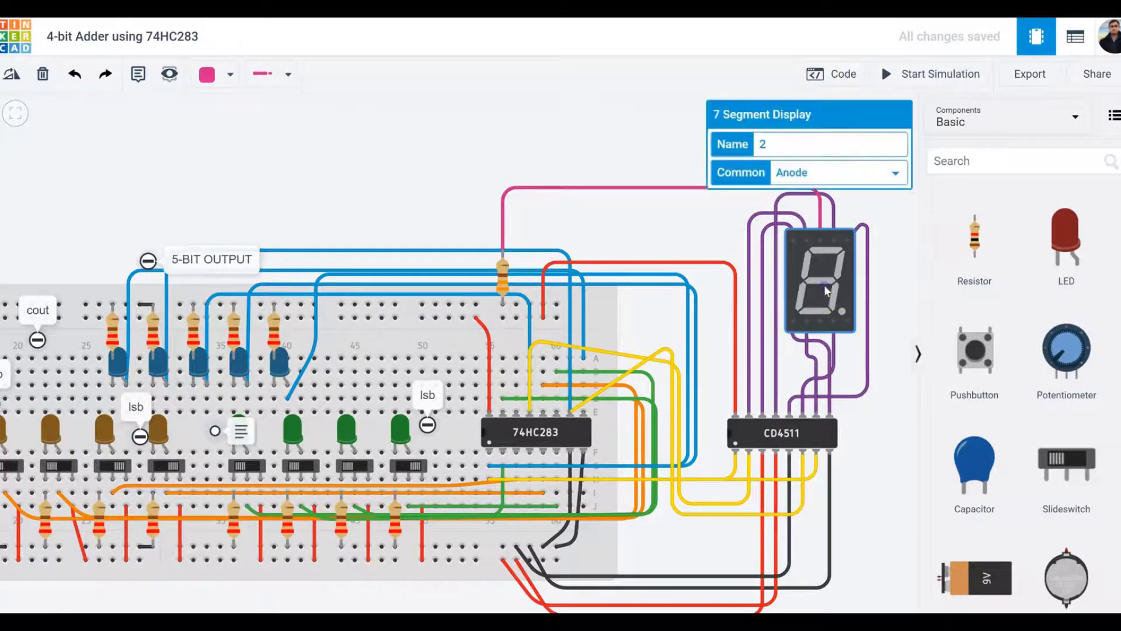
{"action": "left_click", "coordinate": [866, 172]}
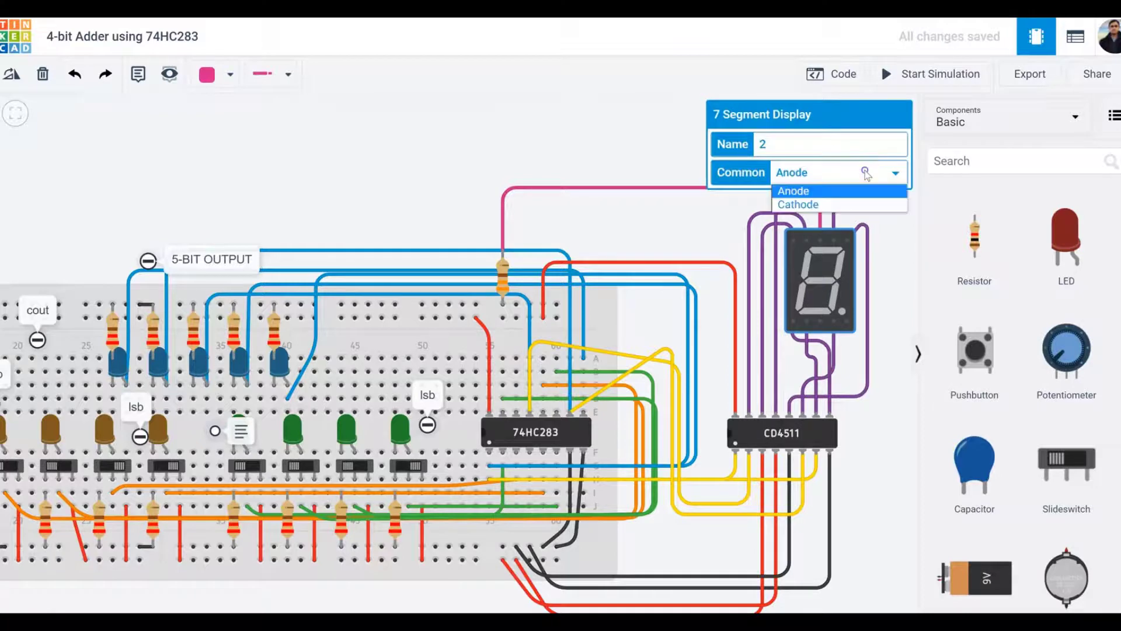
{"action": "left_click", "coordinate": [861, 204]}
{"action": "left_click", "coordinate": [888, 225]}
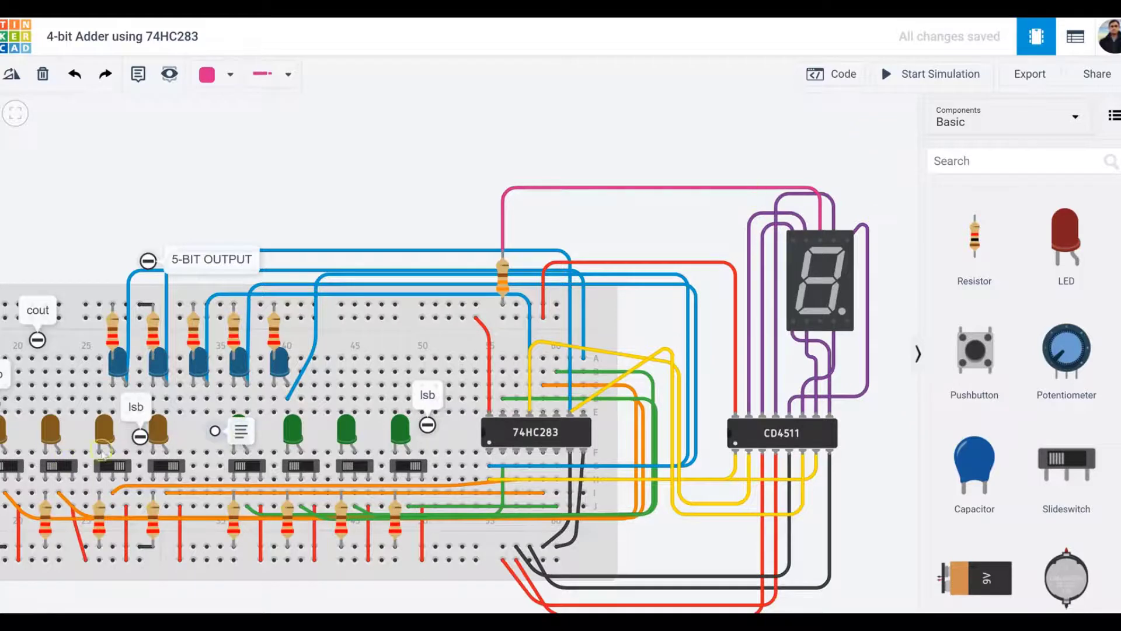
{"action": "left_click_drag", "start_coordinate": [358, 142], "coordinate": [378, 107]}
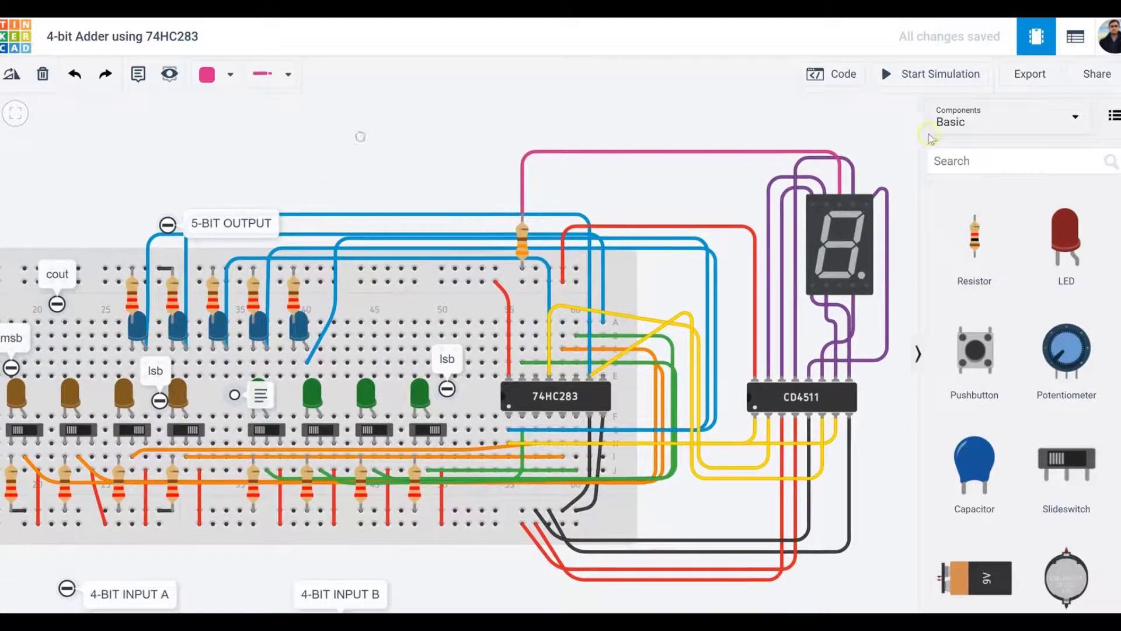
Step: Start the simulation and flip input B switches, turning off the lowest bit so the display shows 5
{"action": "left_click", "coordinate": [939, 83]}
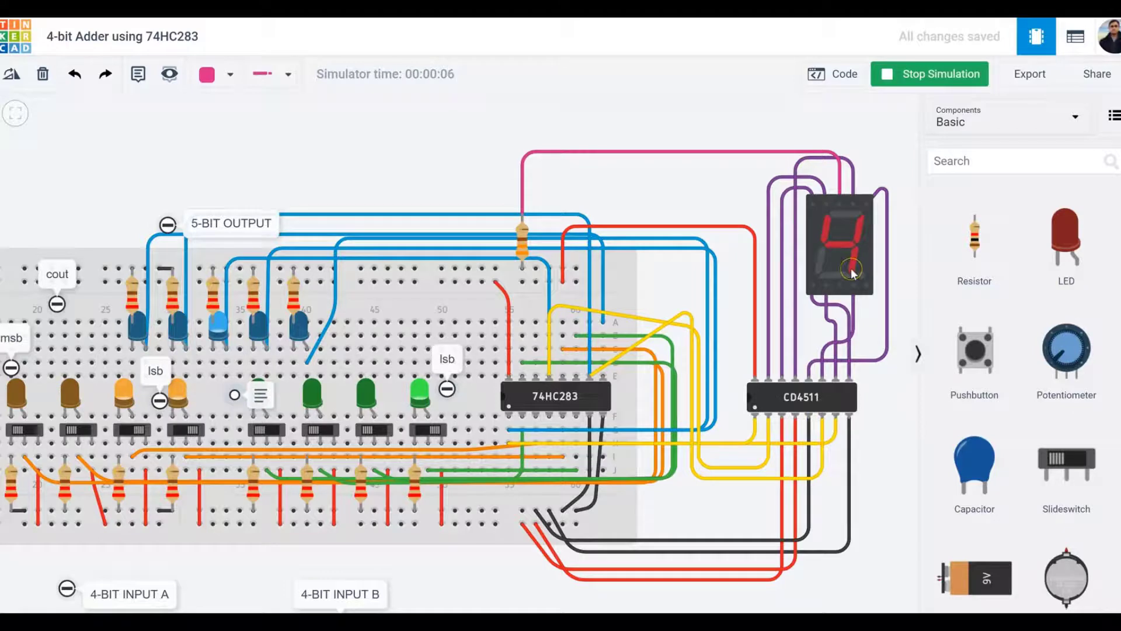
{"action": "left_click", "coordinate": [385, 432]}
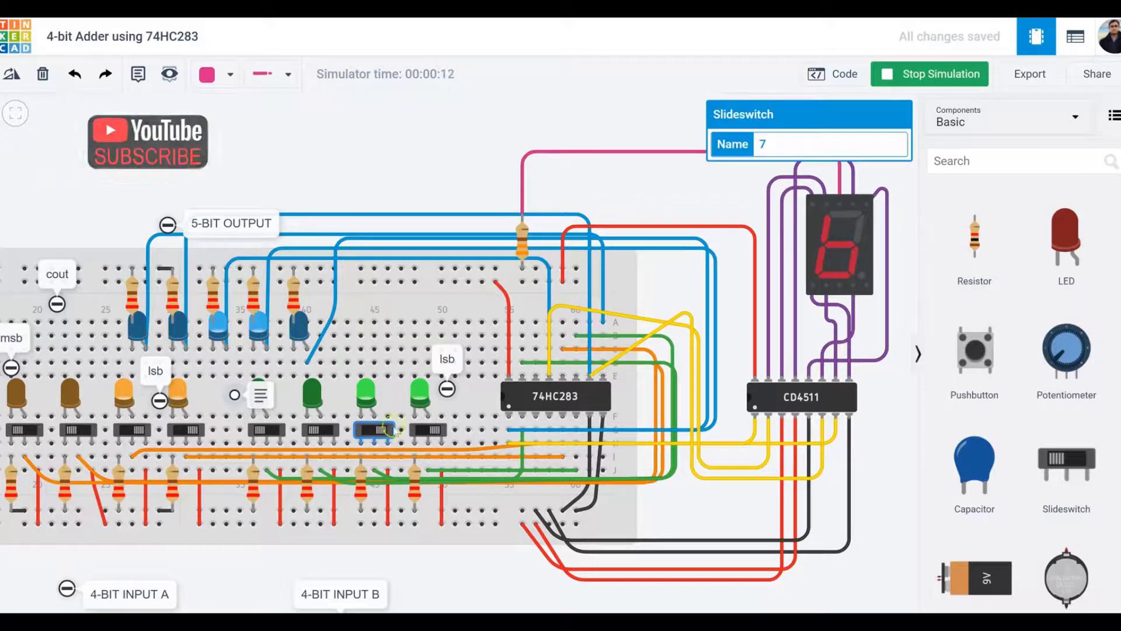
{"action": "left_click", "coordinate": [424, 435]}
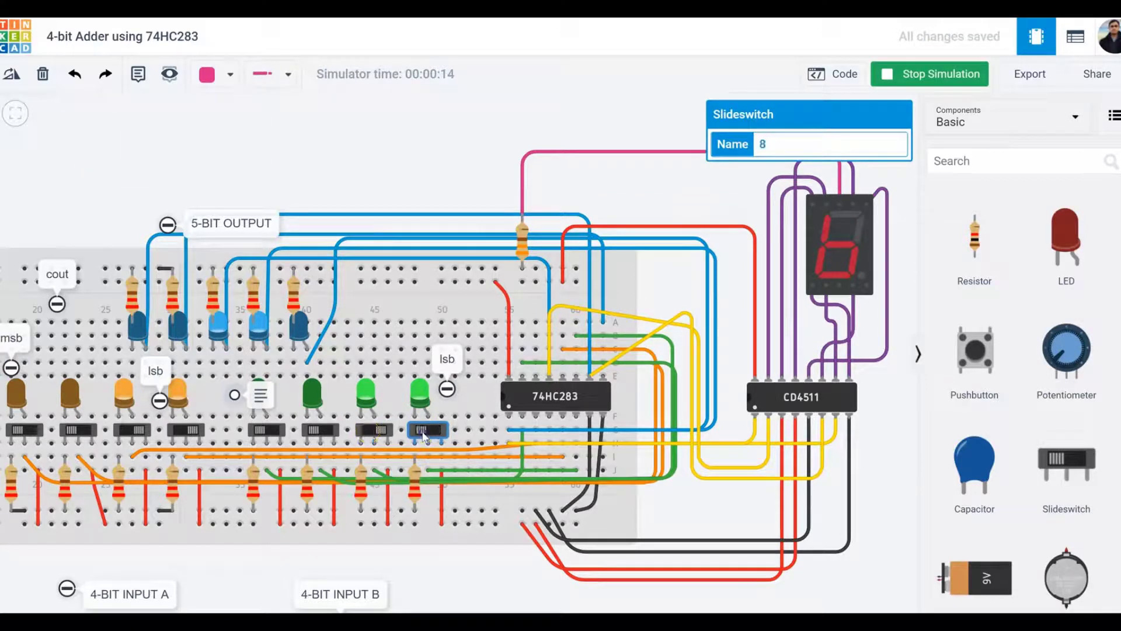
{"action": "left_click", "coordinate": [425, 435]}
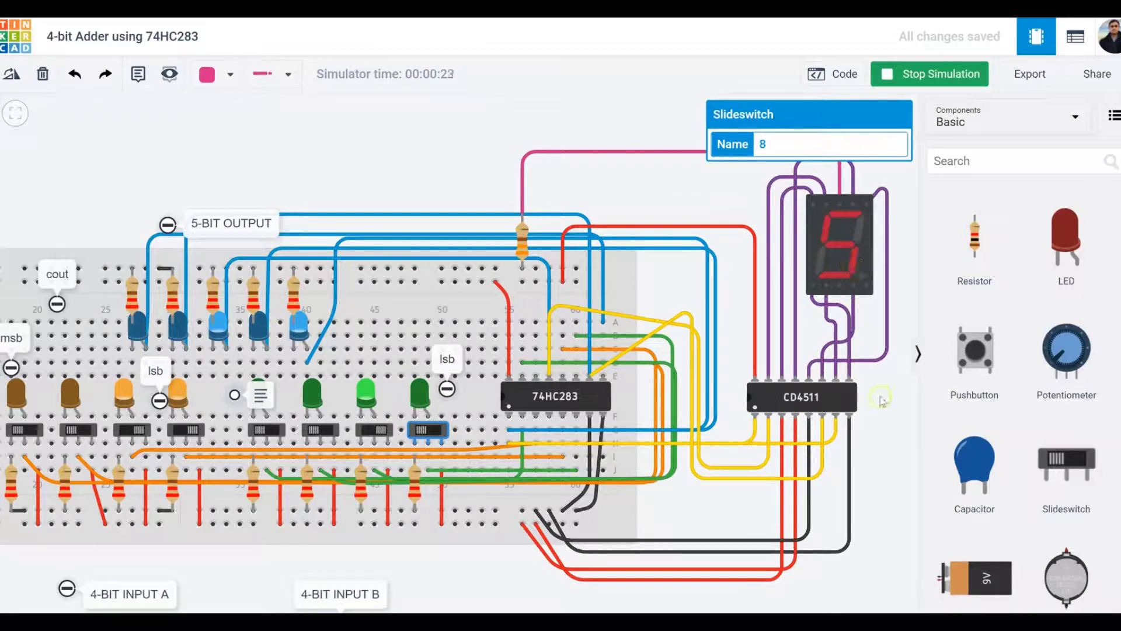
{"action": "scroll", "coordinate": [882, 400], "scroll_direction": "down", "scroll_amount": 1}
{"action": "left_click_drag", "start_coordinate": [882, 399], "coordinate": [831, 379]}
{"action": "left_click", "coordinate": [800, 199]}
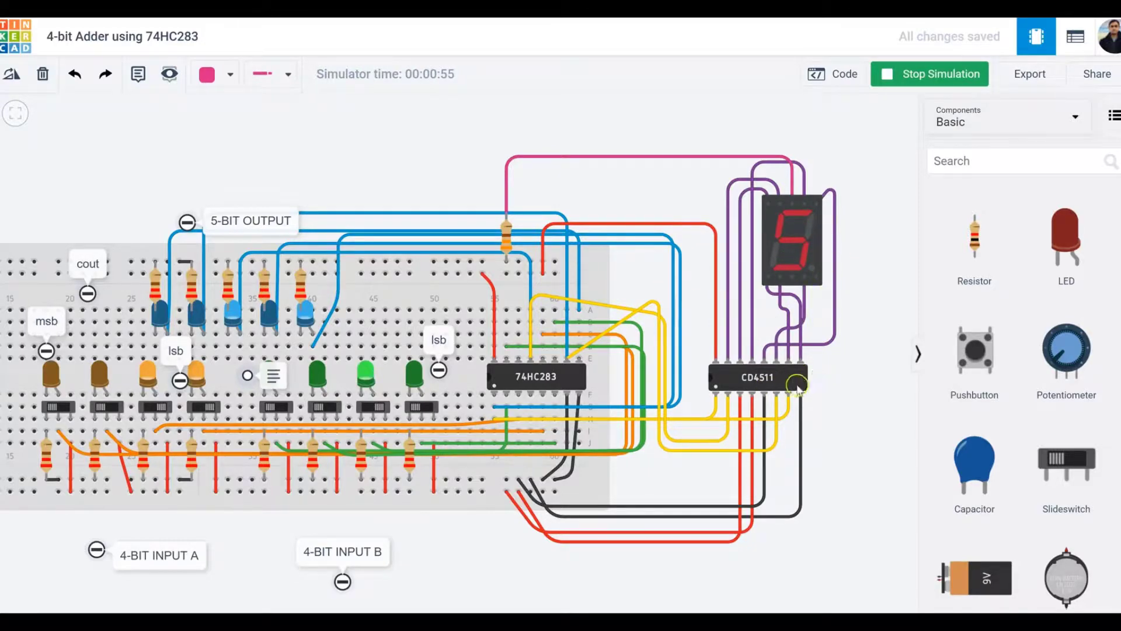
{"action": "left_click", "coordinate": [514, 383]}
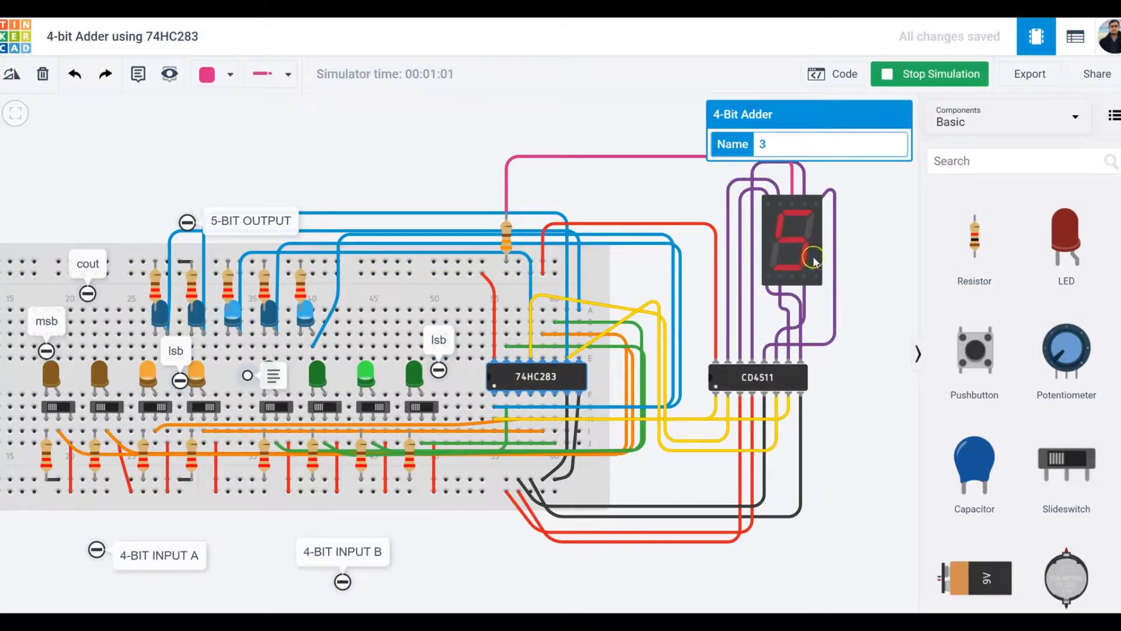
{"action": "left_click", "coordinate": [343, 187]}
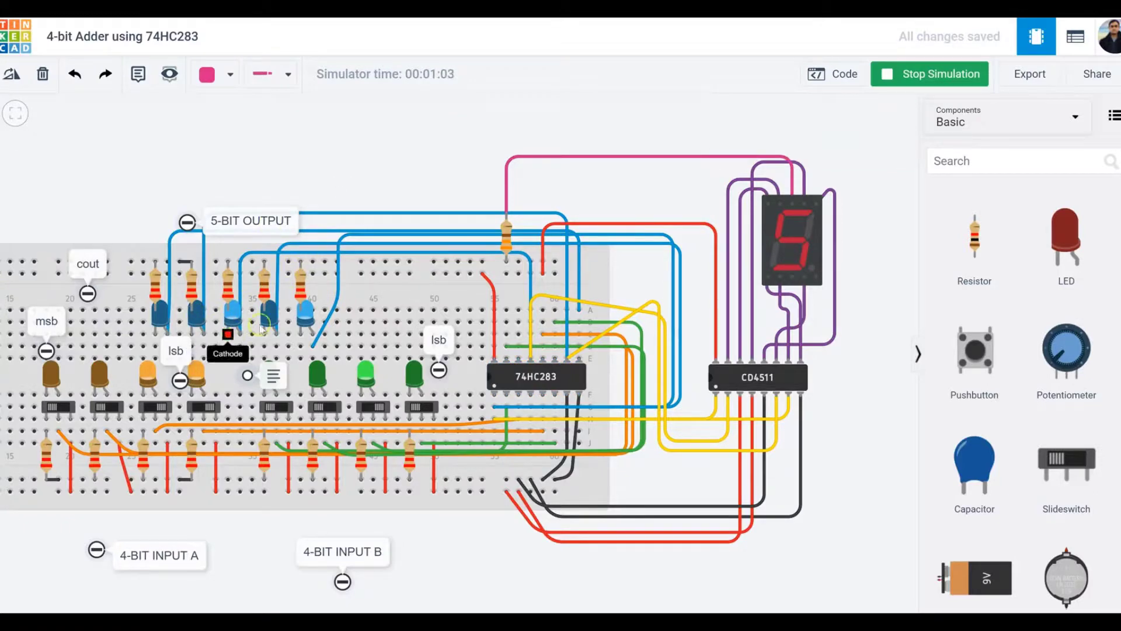